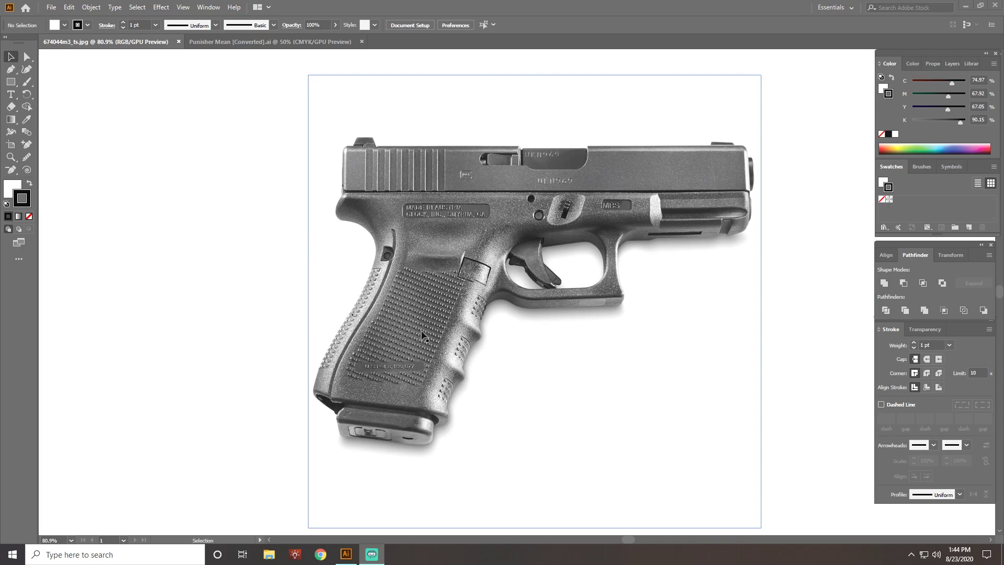
# Step: Draw a rectangle over the pistol grip in the photo document and remove its fill
pyautogui.click(216, 38)
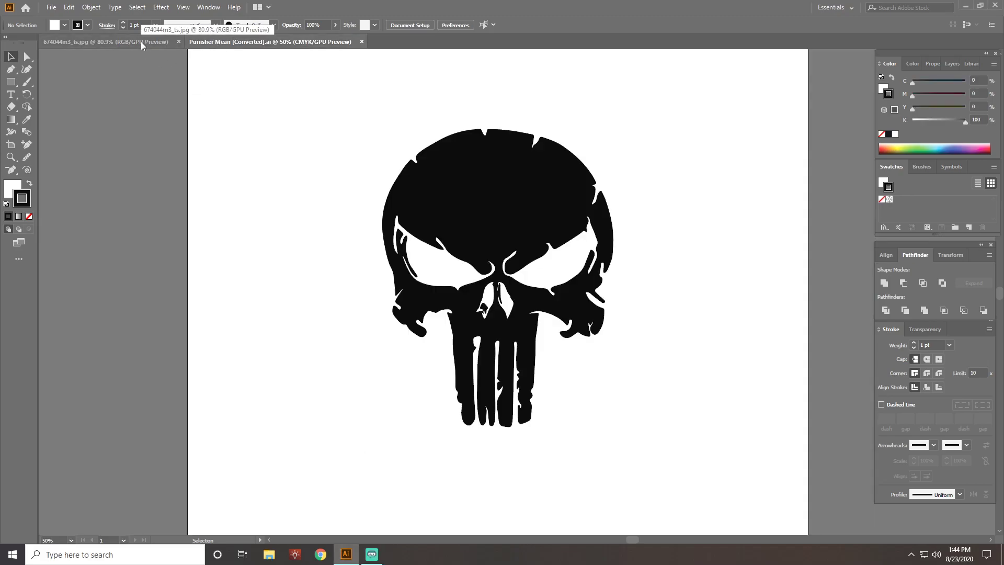
pyautogui.click(140, 41)
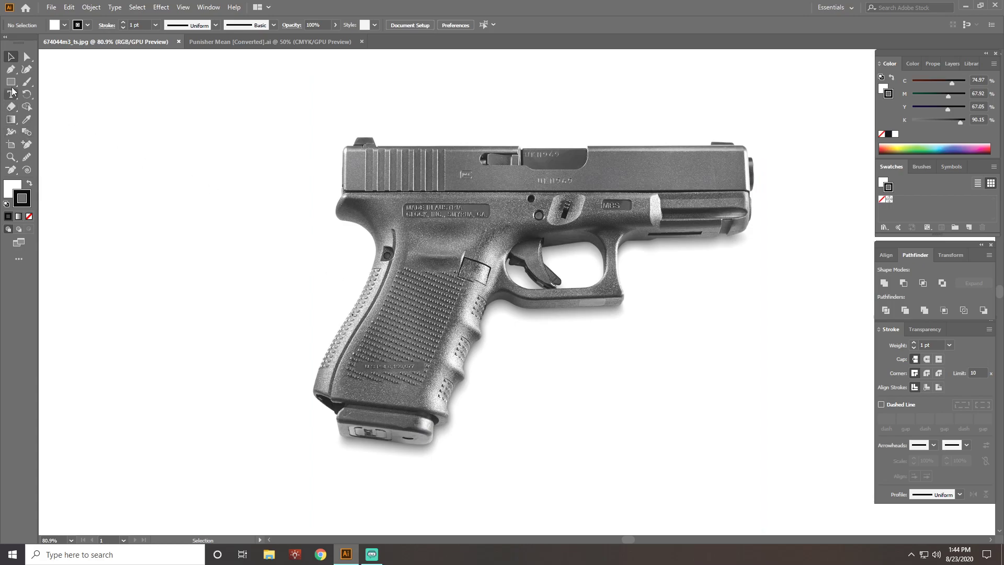
pyautogui.press('m')
pyautogui.moveTo(359, 197); pyautogui.dragTo(545, 398)
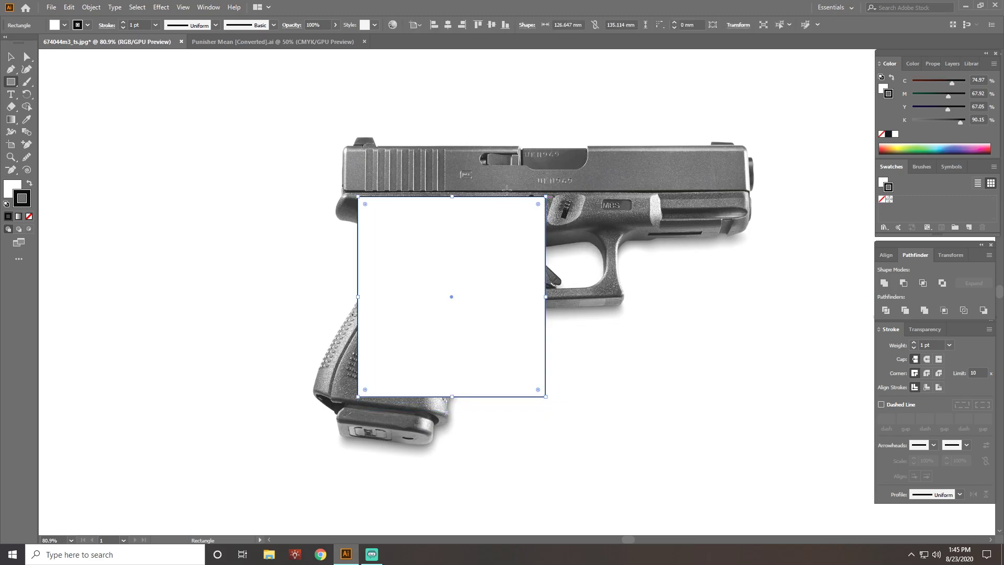
pyautogui.click(883, 88)
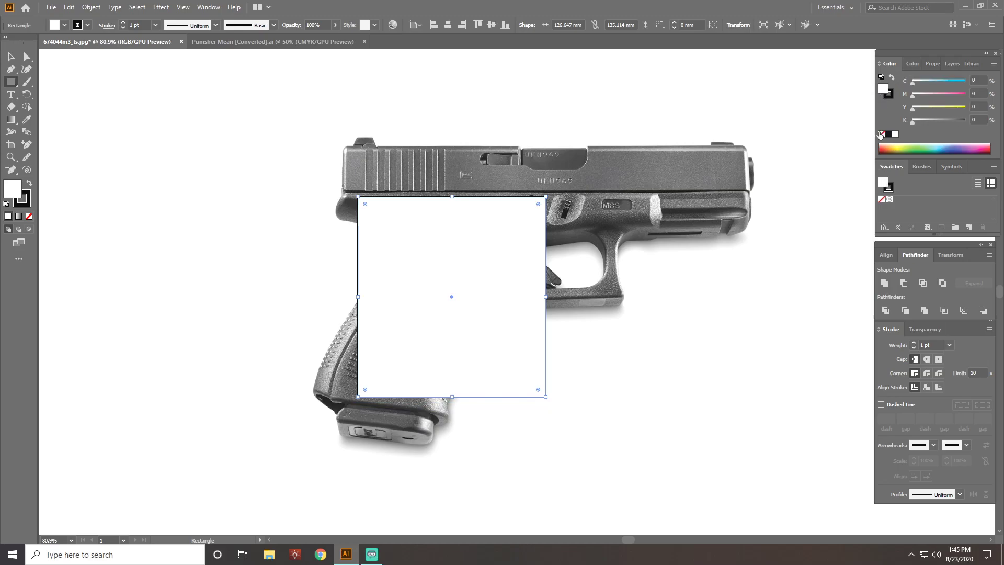
pyautogui.click(881, 134)
pyautogui.click(888, 93)
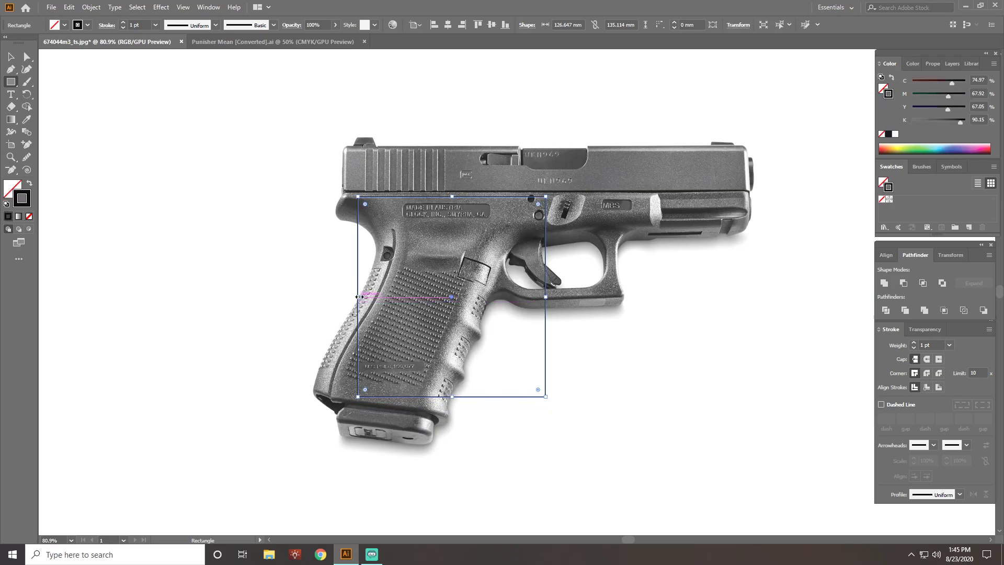
# Step: Widen the rectangle left, then move its top-left and bottom-right corners to slant with the grip
pyautogui.moveTo(360, 298); pyautogui.dragTo(334, 299)
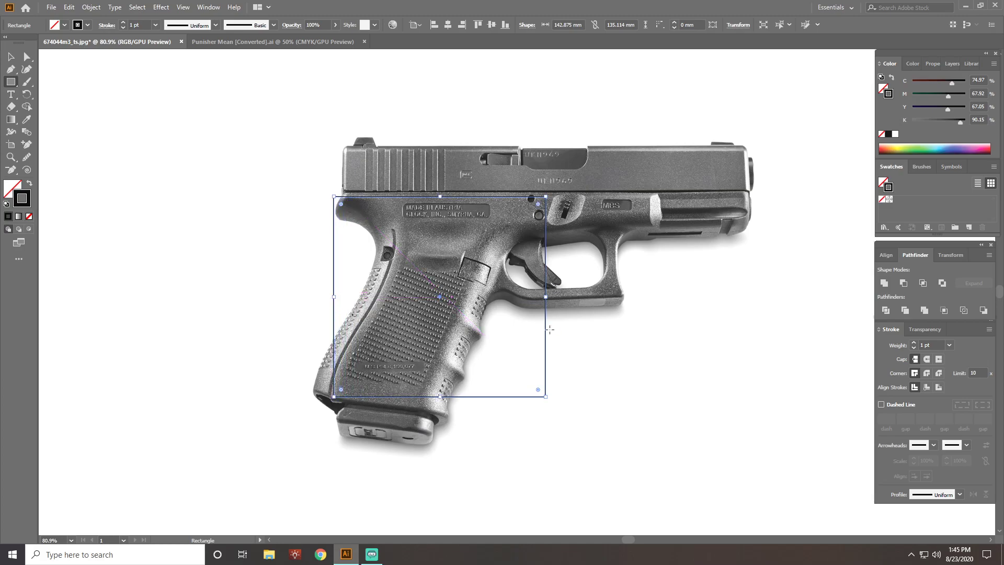
pyautogui.click(27, 56)
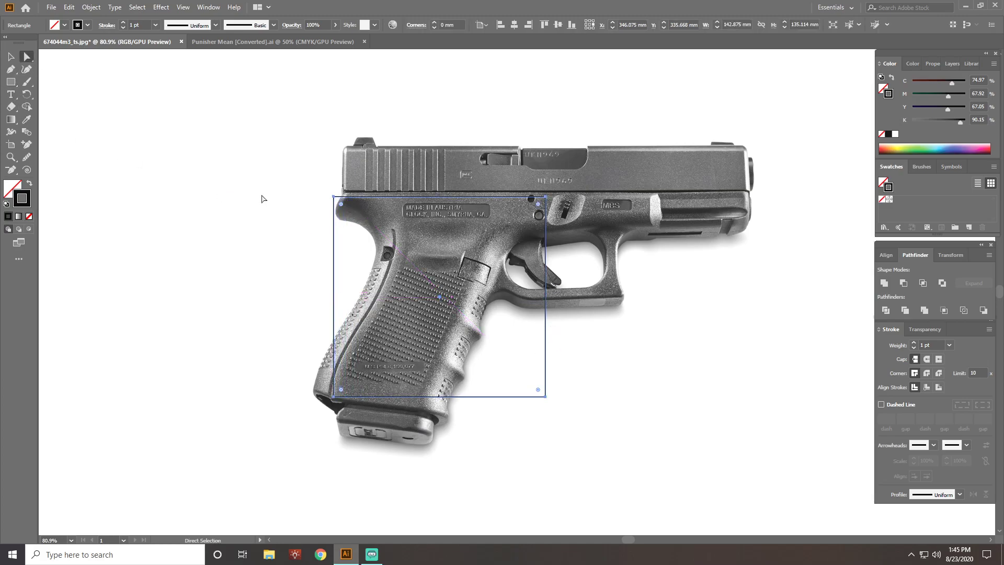
pyautogui.moveTo(334, 196); pyautogui.dragTo(360, 198)
pyautogui.moveTo(546, 397); pyautogui.dragTo(427, 403)
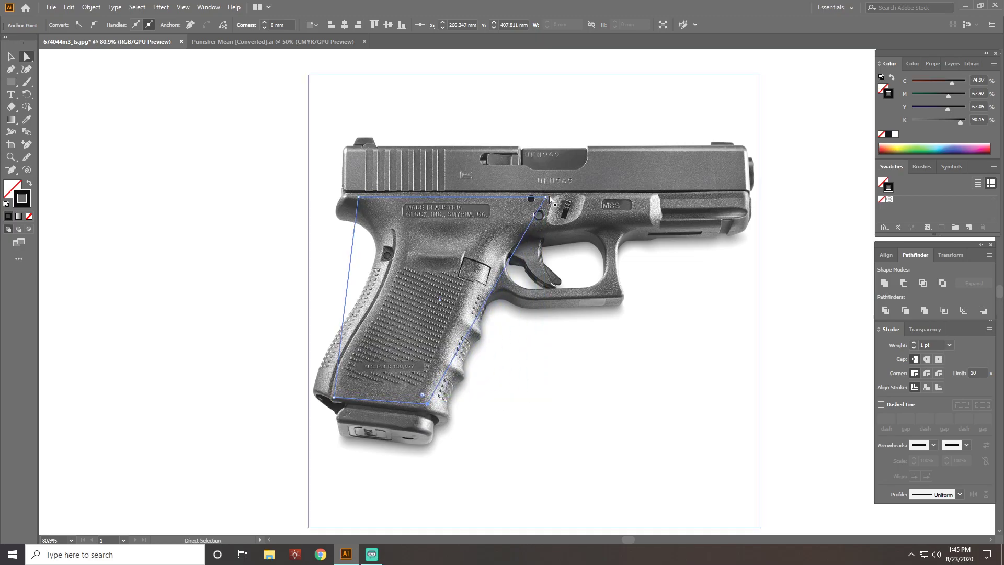
# Step: Add anchor points along the outline's left and right edges
pyautogui.click(27, 145)
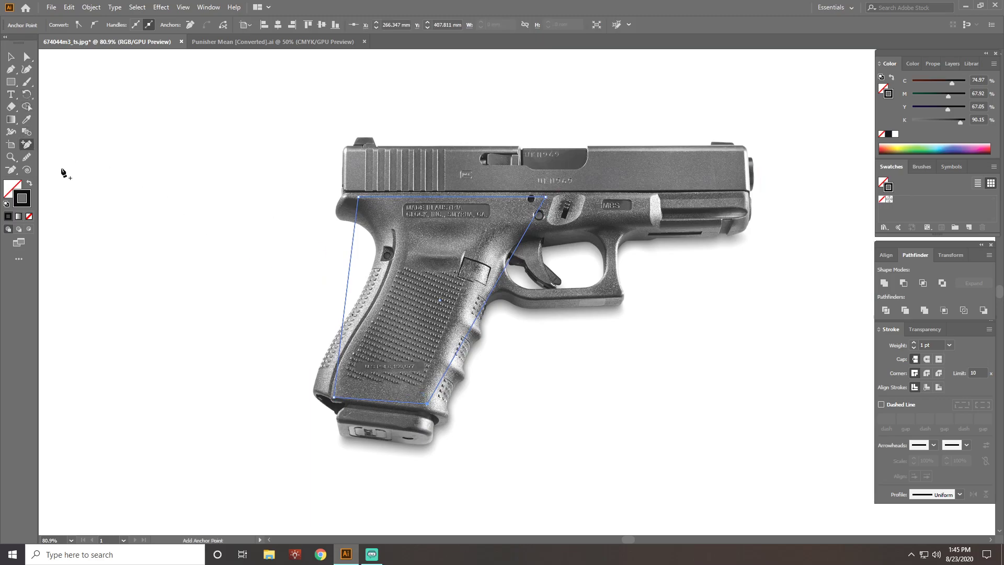
pyautogui.click(353, 241)
pyautogui.click(26, 56)
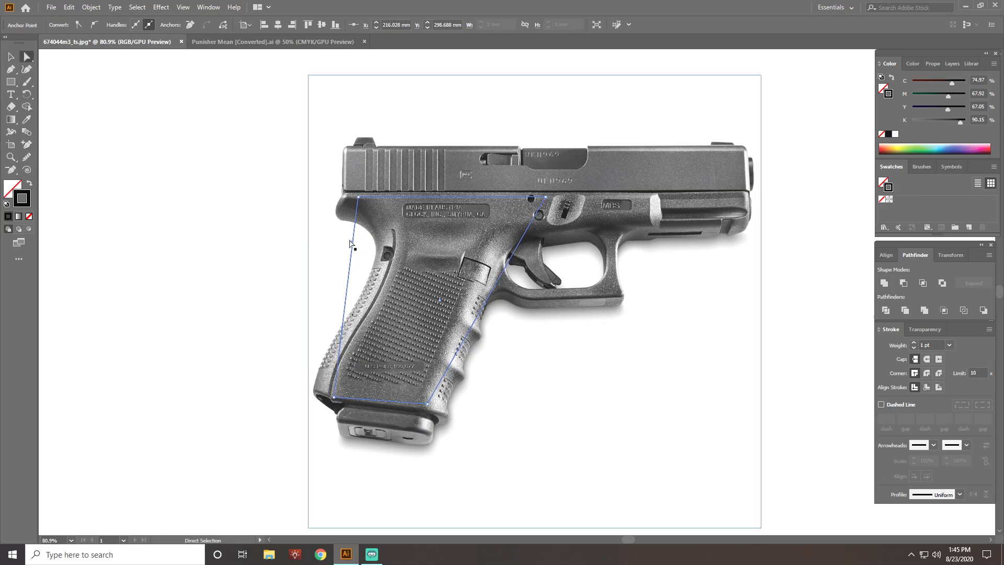
pyautogui.click(29, 142)
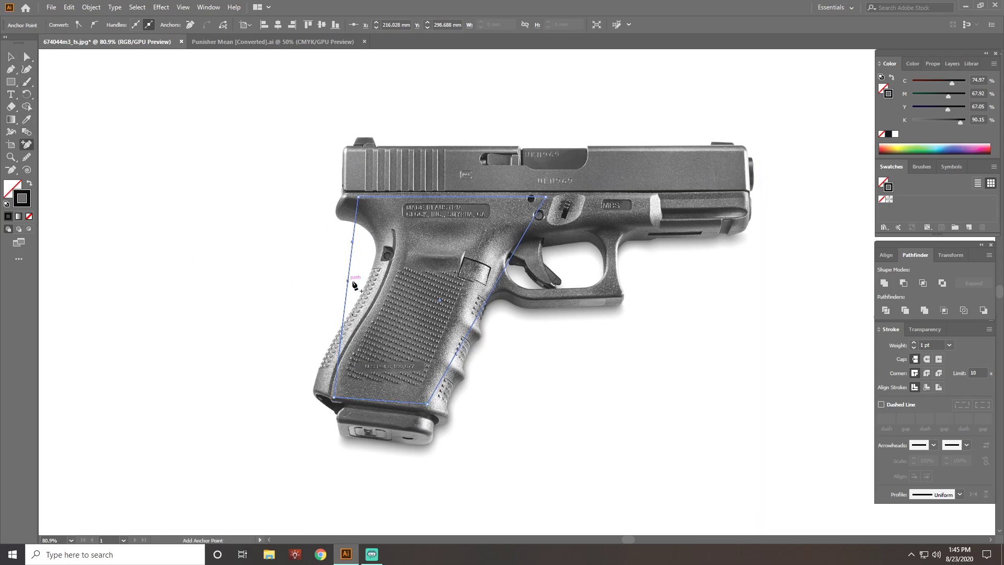
pyautogui.click(341, 345)
pyautogui.click(531, 223)
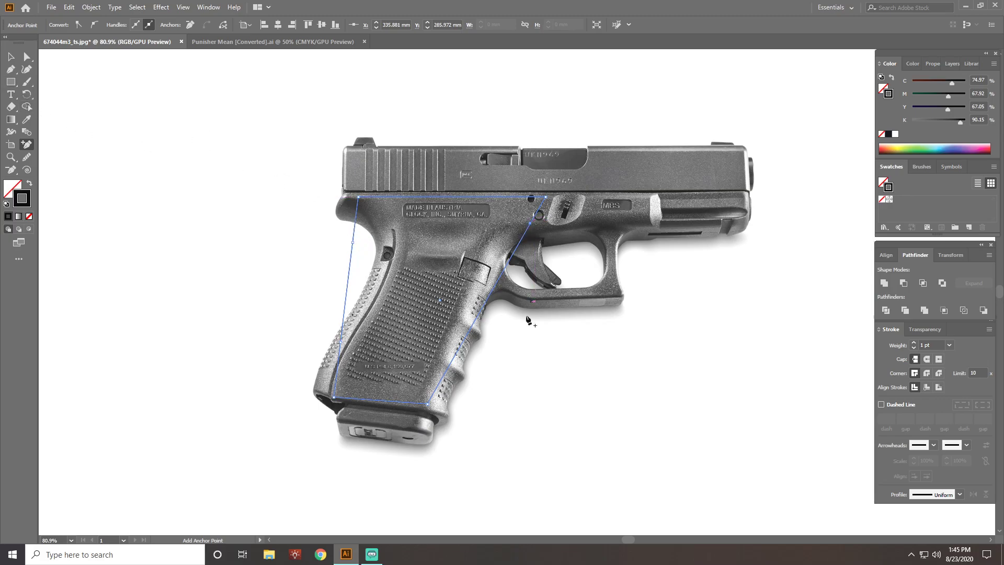
pyautogui.click(510, 259)
# Step: Drag the new points to bend the left edge and round the lower-left corner along the grip
pyautogui.click(27, 56)
pyautogui.moveTo(354, 243); pyautogui.dragTo(406, 215)
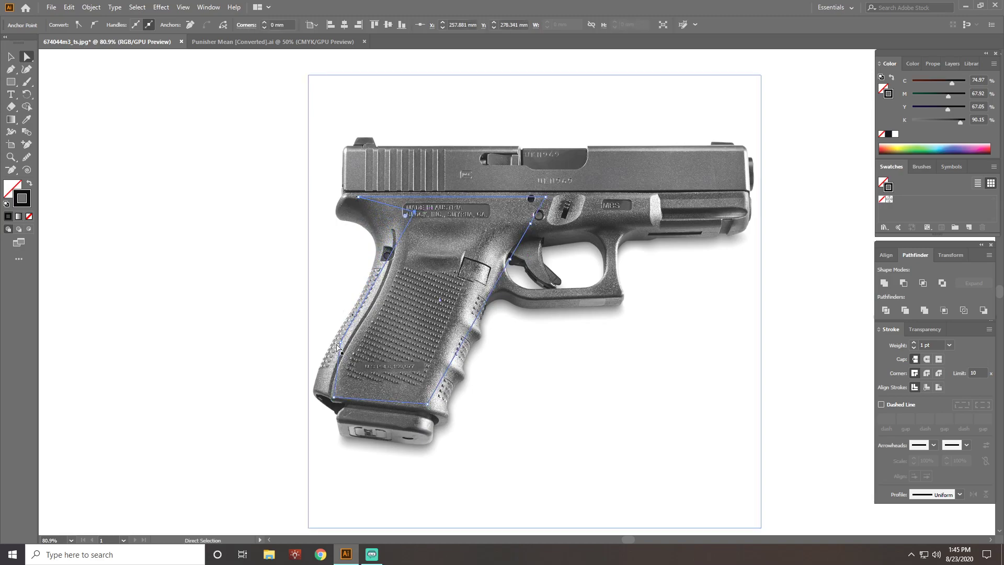
pyautogui.moveTo(338, 347); pyautogui.dragTo(369, 237)
pyautogui.click(416, 213)
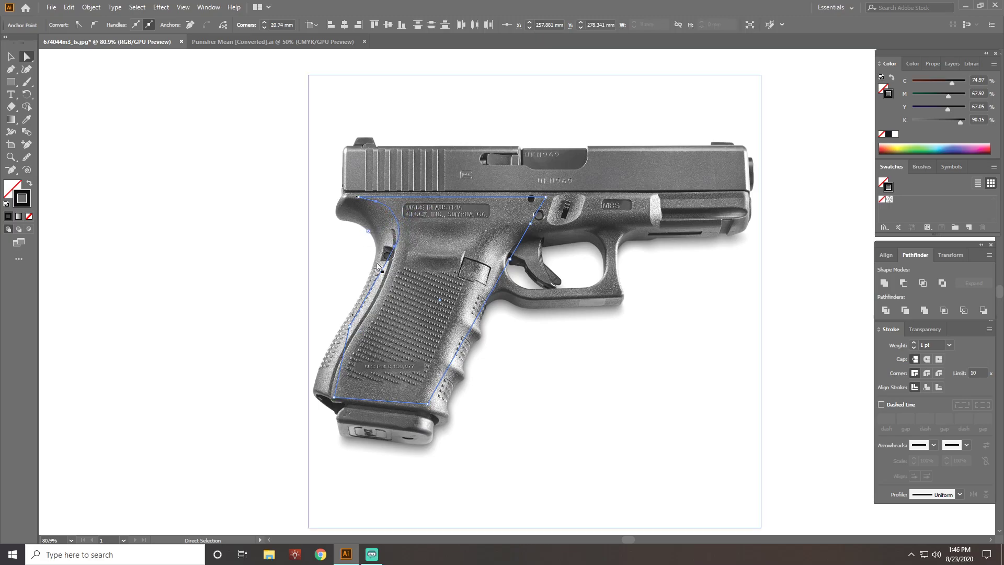
pyautogui.moveTo(353, 328); pyautogui.dragTo(607, 425)
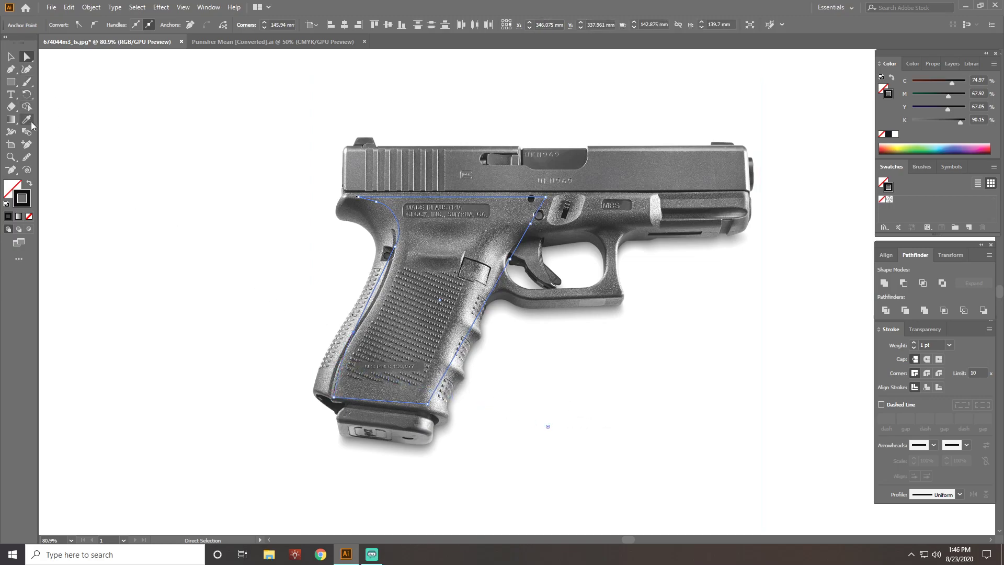
# Step: Add a point on the grip's left edge and nudge the back-edge anchors into place
pyautogui.click(31, 147)
pyautogui.click(370, 296)
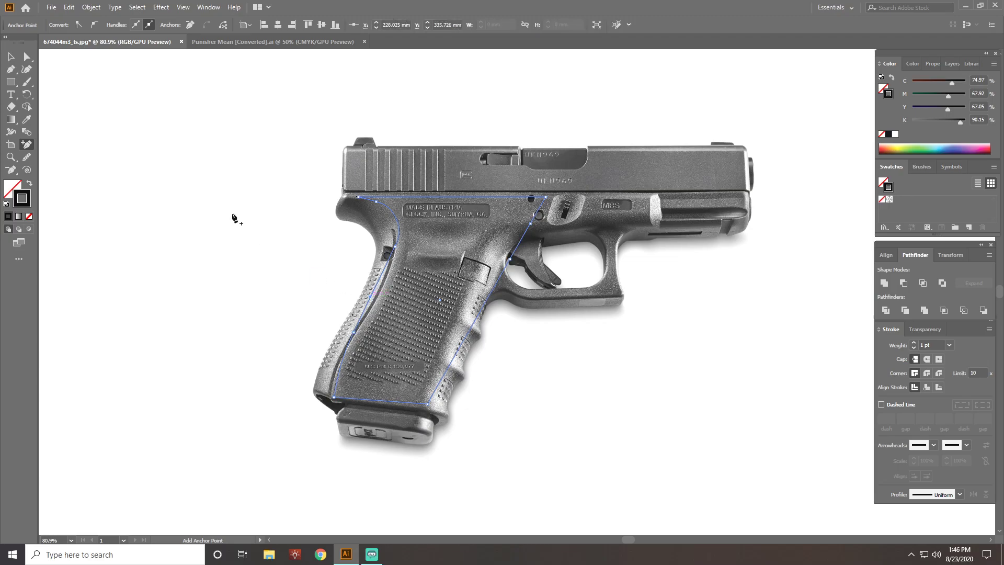
pyautogui.press('a')
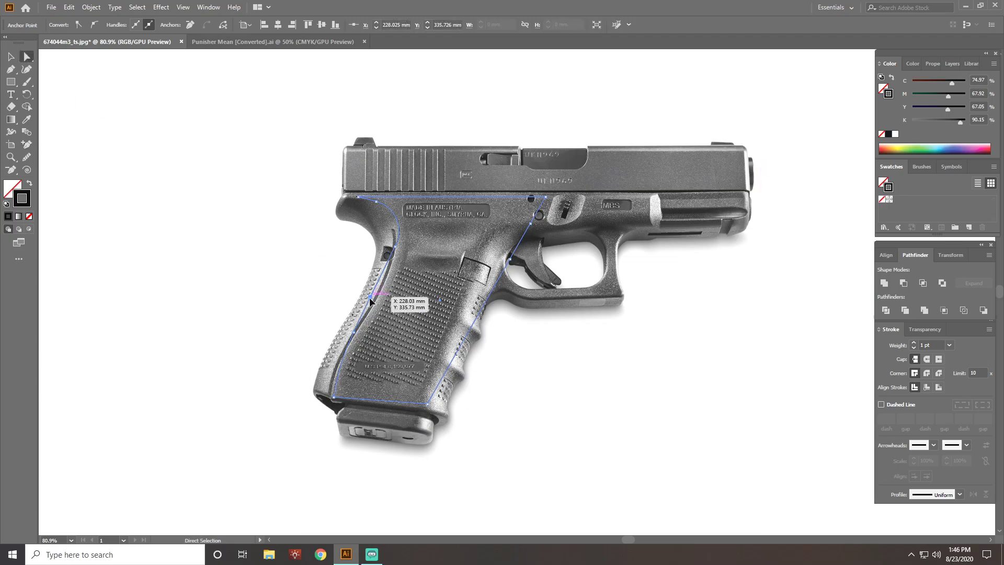
pyautogui.moveTo(369, 297); pyautogui.dragTo(178, 236)
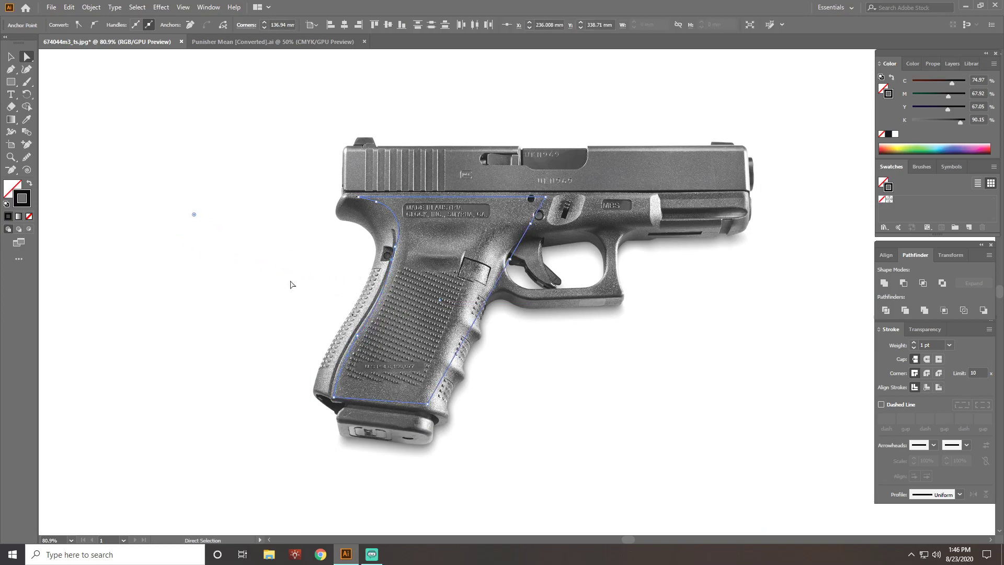
pyautogui.click(393, 260)
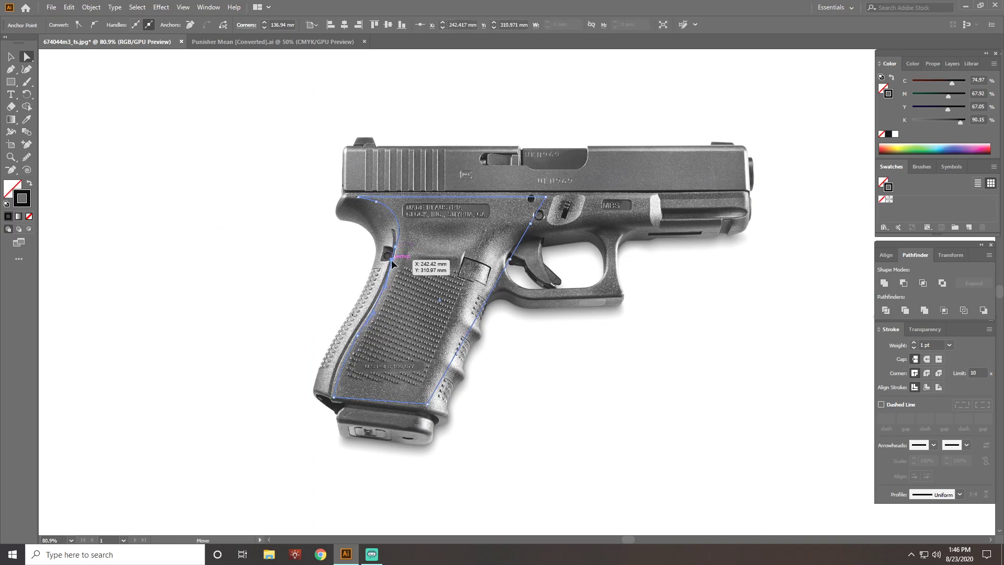
pyautogui.moveTo(393, 259); pyautogui.dragTo(394, 260)
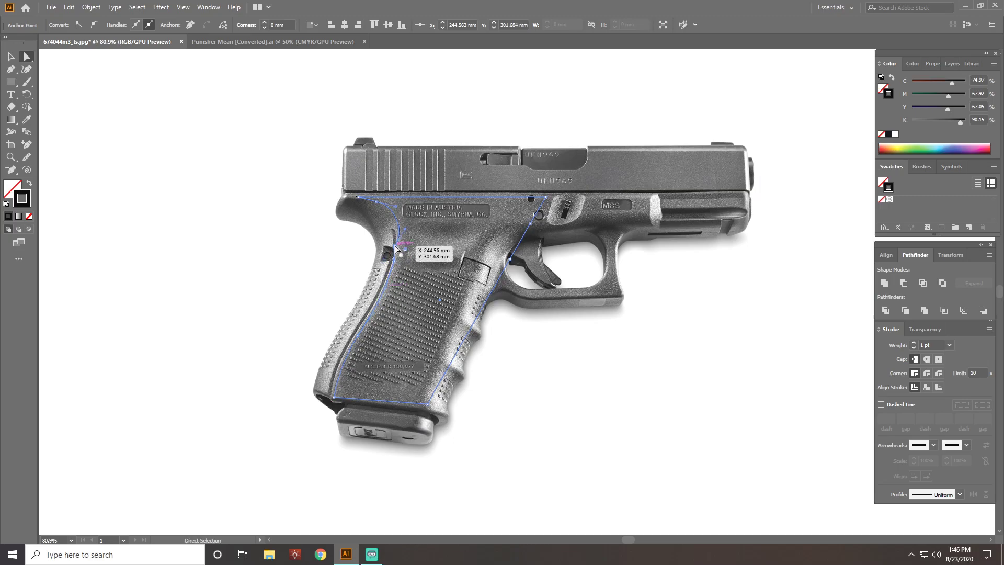
pyautogui.moveTo(396, 247); pyautogui.dragTo(400, 225)
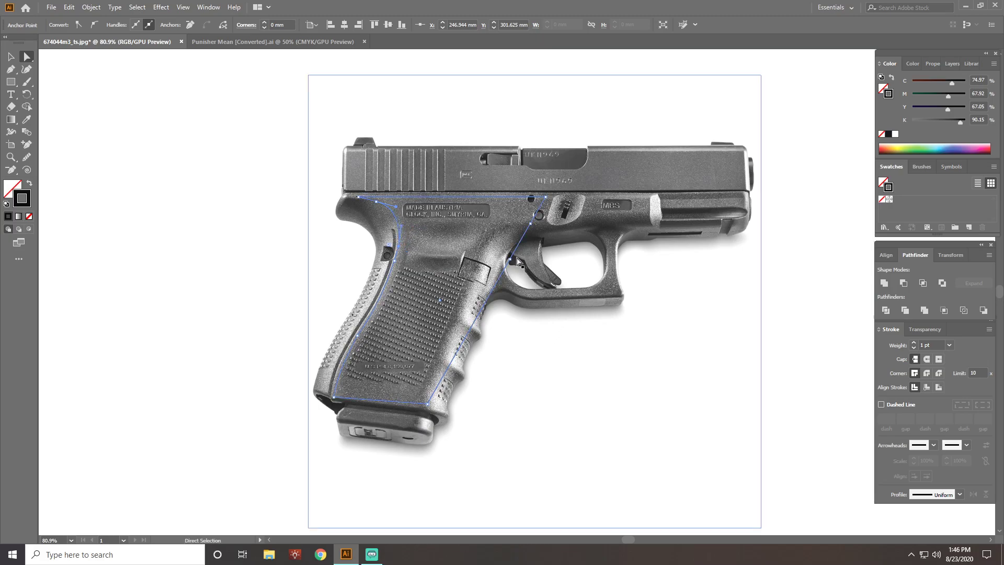
# Step: Pull the trigger-guard points up to curve the front corner, then select the outline
pyautogui.moveTo(510, 262); pyautogui.dragTo(551, 198)
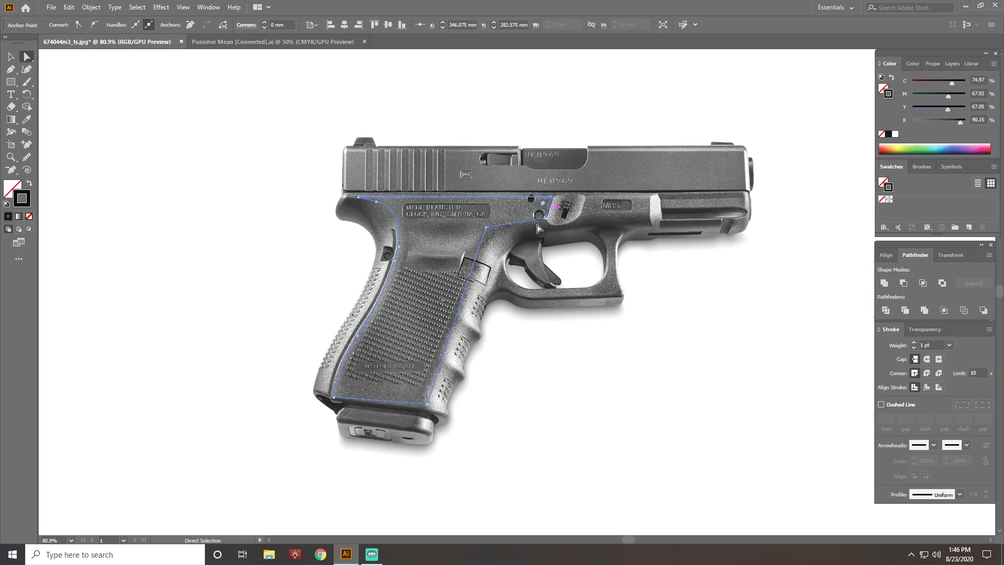
pyautogui.moveTo(487, 231); pyautogui.dragTo(491, 223)
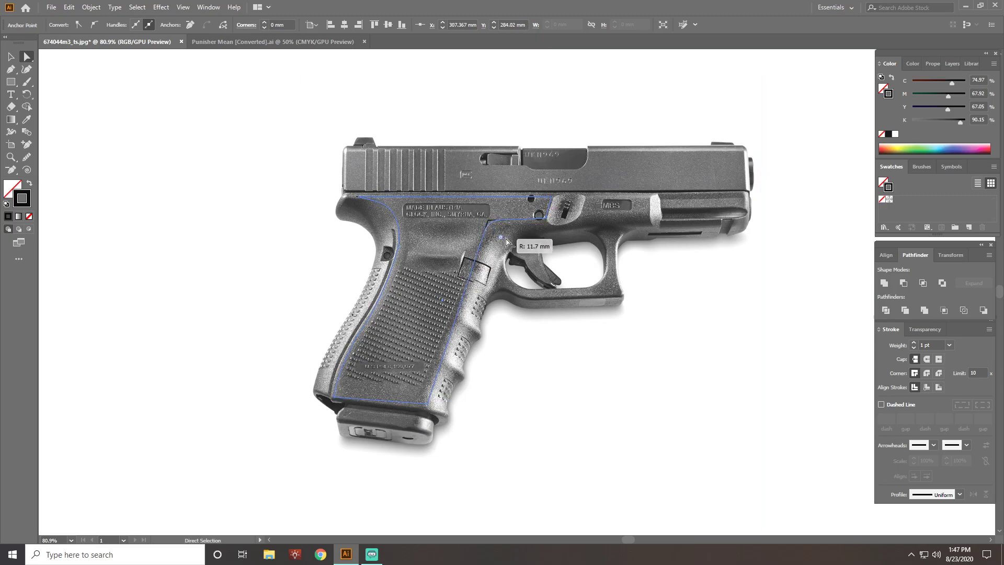
pyautogui.click(536, 270)
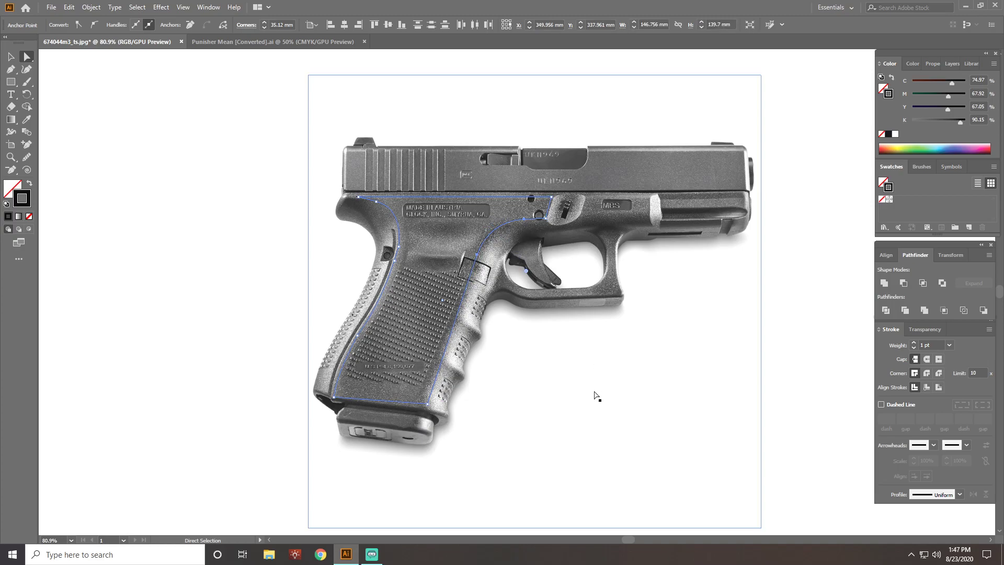
# Step: Delete the placed pistol photo and select the remaining grip outline
pyautogui.click(588, 420)
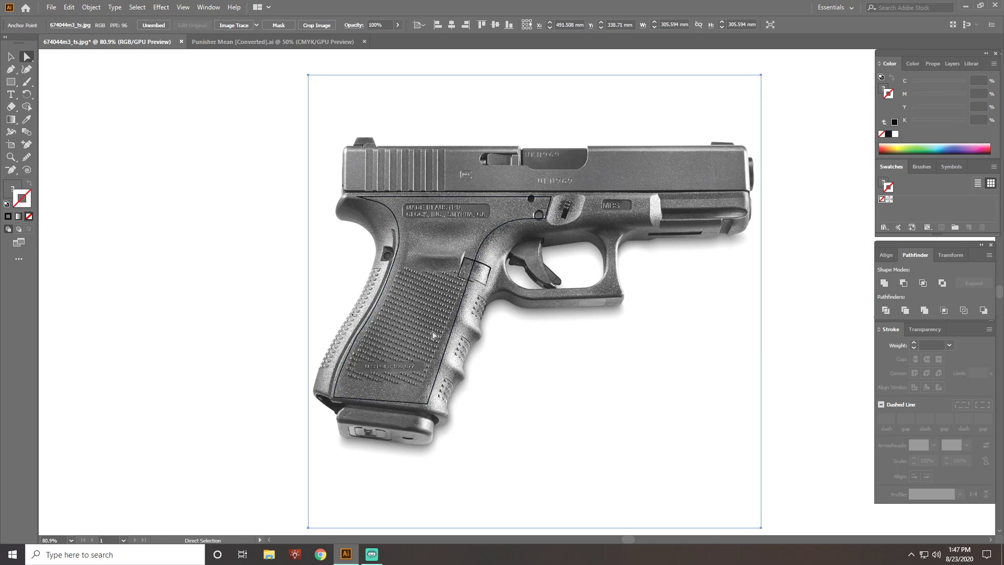
pyautogui.press('Delete')
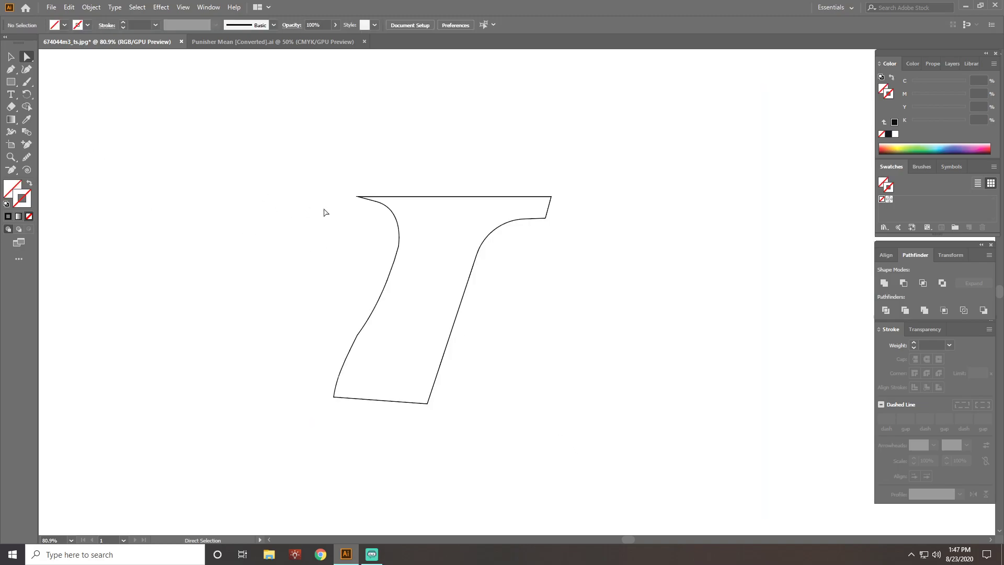
pyautogui.press('v')
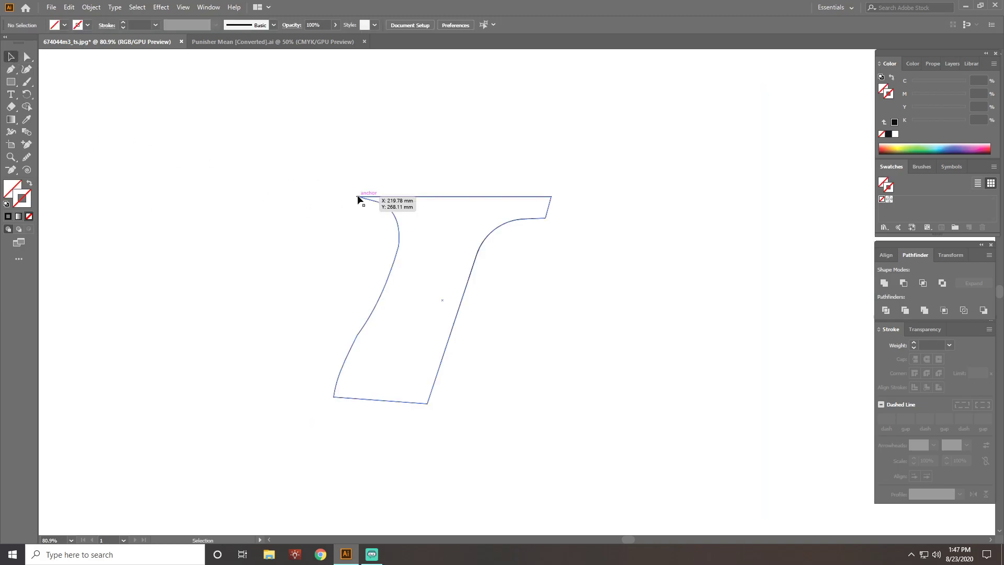
pyautogui.click(360, 197)
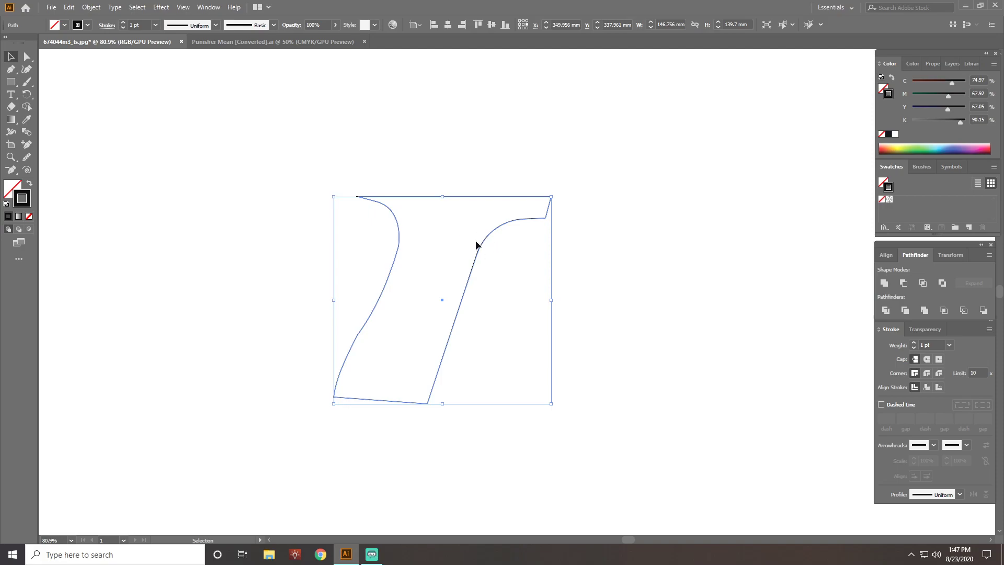
# Step: Bring the star tile from the best stars library onto the grip, shrunk to about 37 mm wide
pyautogui.click(884, 227)
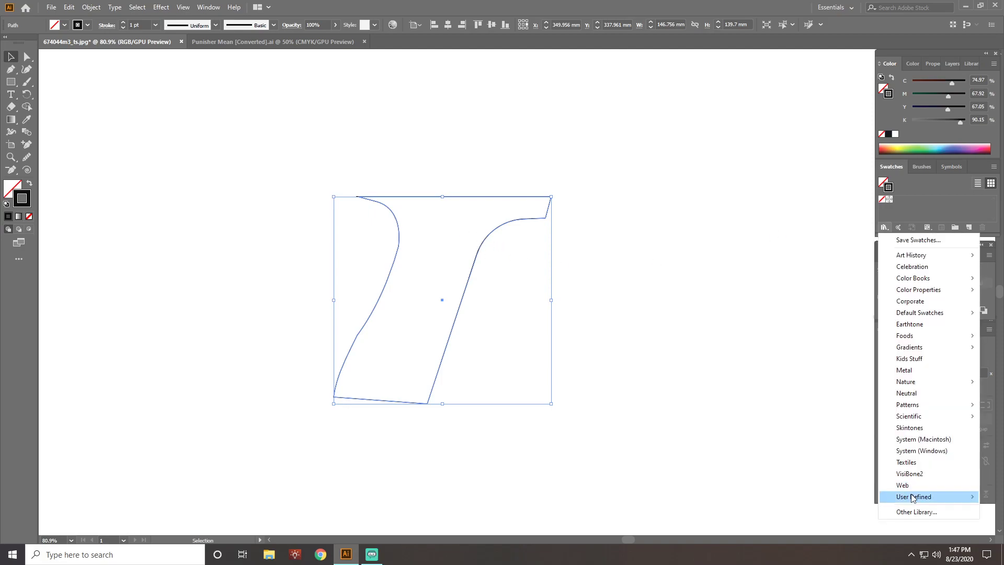
pyautogui.moveTo(912, 498)
pyautogui.click(839, 545)
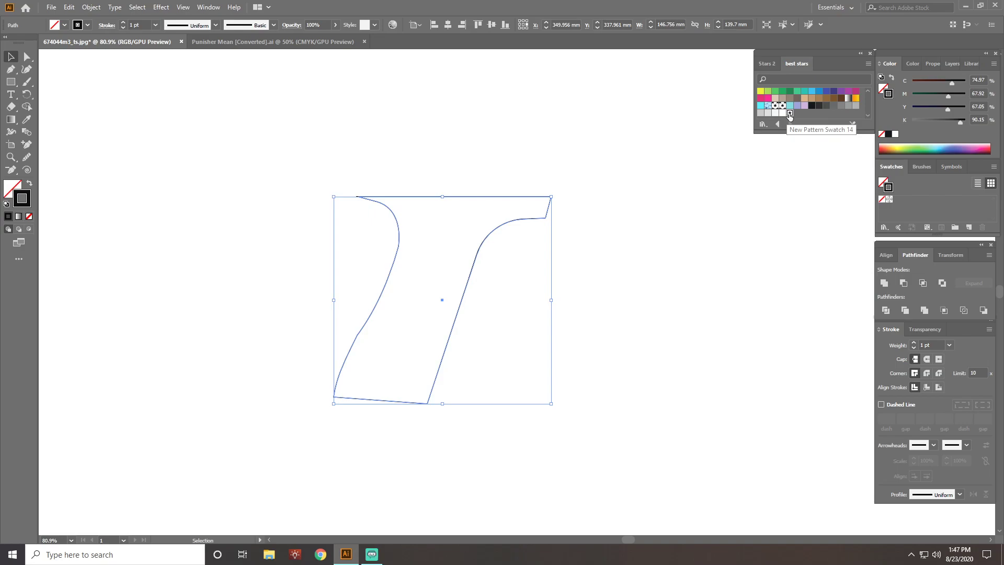
pyautogui.moveTo(790, 115); pyautogui.dragTo(732, 303)
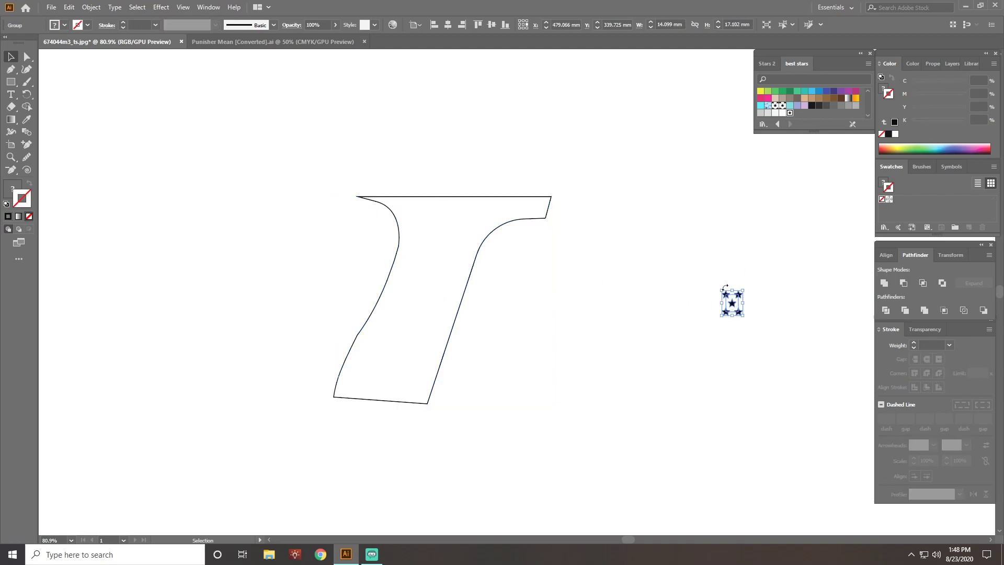
pyautogui.moveTo(720, 288)
pyautogui.mouseDown()
pyautogui.moveTo(668, 240)
pyautogui.moveTo(589, 318)
pyautogui.moveTo(706, 283)
pyautogui.mouseUp()
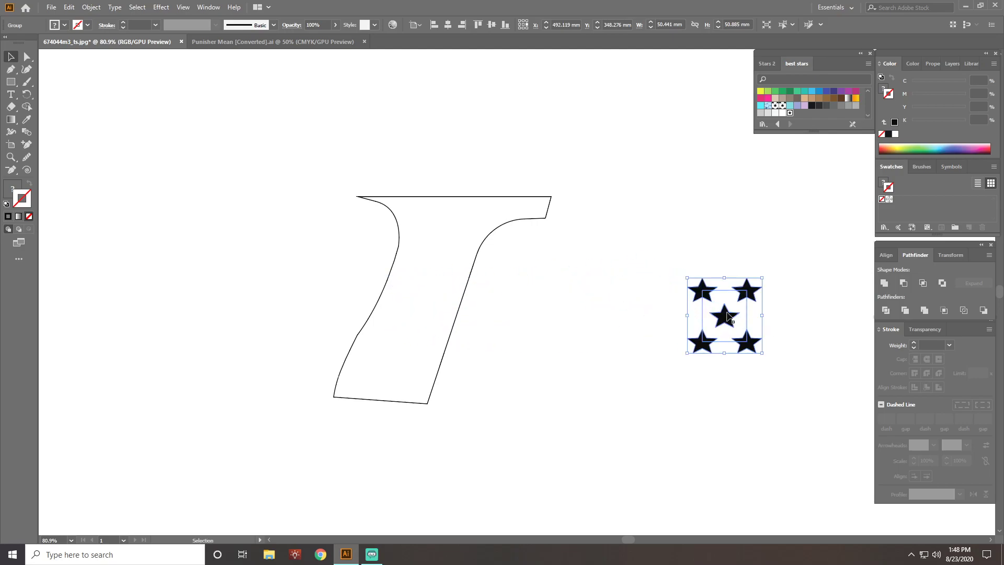
pyautogui.moveTo(668, 240)
pyautogui.mouseDown()
pyautogui.moveTo(723, 300)
pyautogui.moveTo(674, 232)
pyautogui.mouseUp()
pyautogui.moveTo(705, 275); pyautogui.dragTo(420, 311)
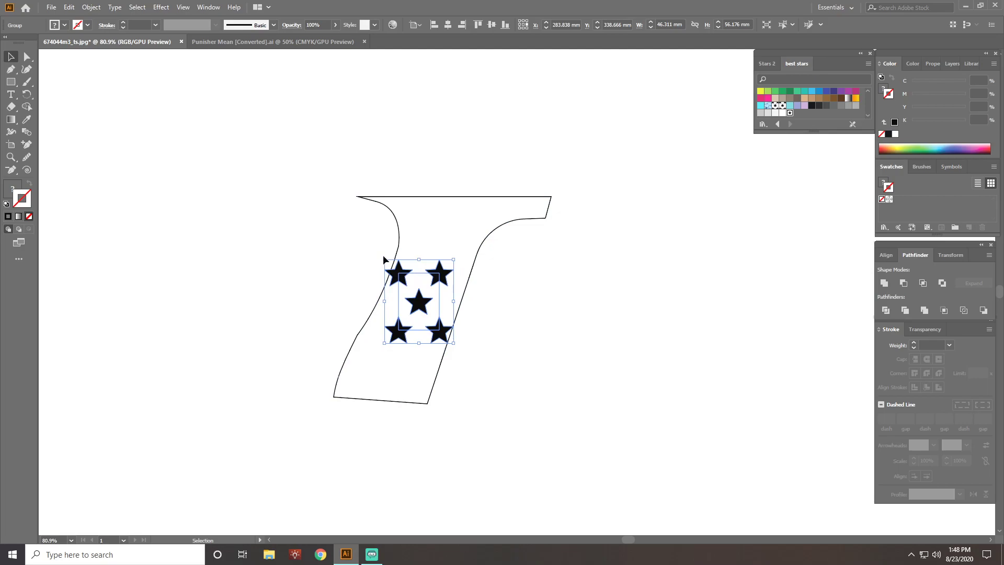
pyautogui.moveTo(383, 258); pyautogui.dragTo(397, 276)
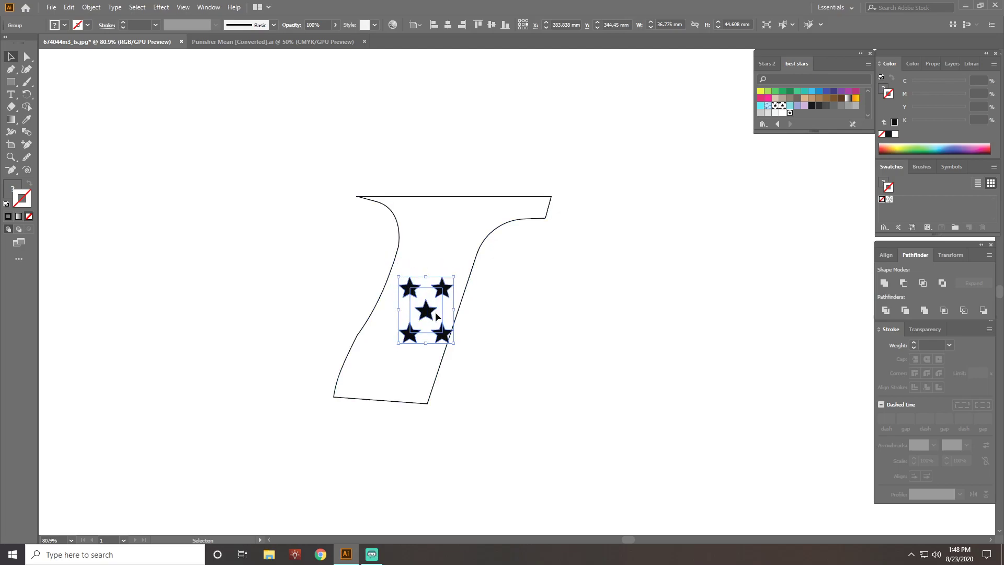
# Step: Save the resized stars as a new swatch, delete them, and select the grip outline
pyautogui.moveTo(427, 312); pyautogui.dragTo(909, 201)
pyautogui.press('Delete')
pyautogui.moveTo(368, 160); pyautogui.dragTo(623, 474)
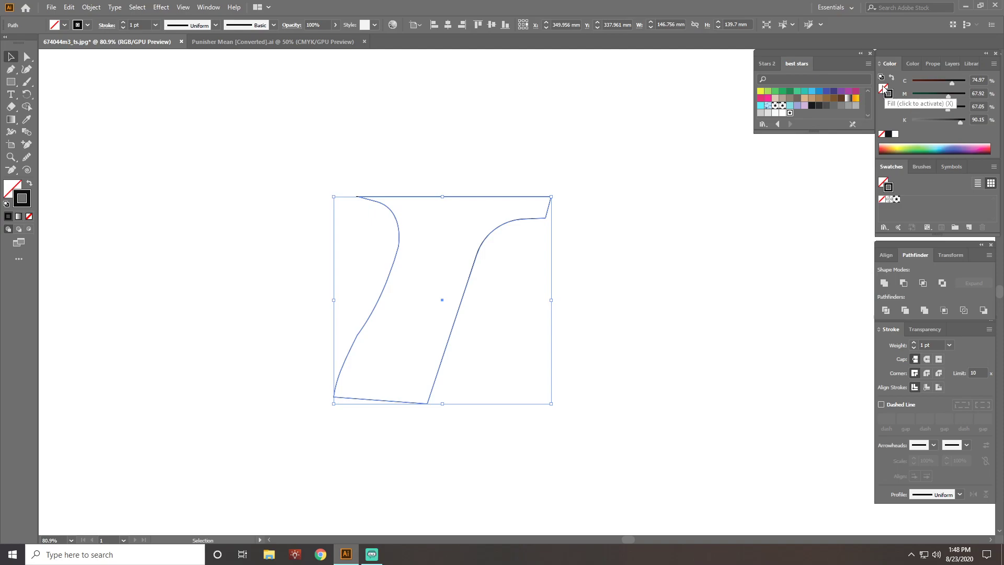
# Step: Fill the grip outline with the new five-star pattern swatch, deselect, and switch to Outline view
pyautogui.click(884, 88)
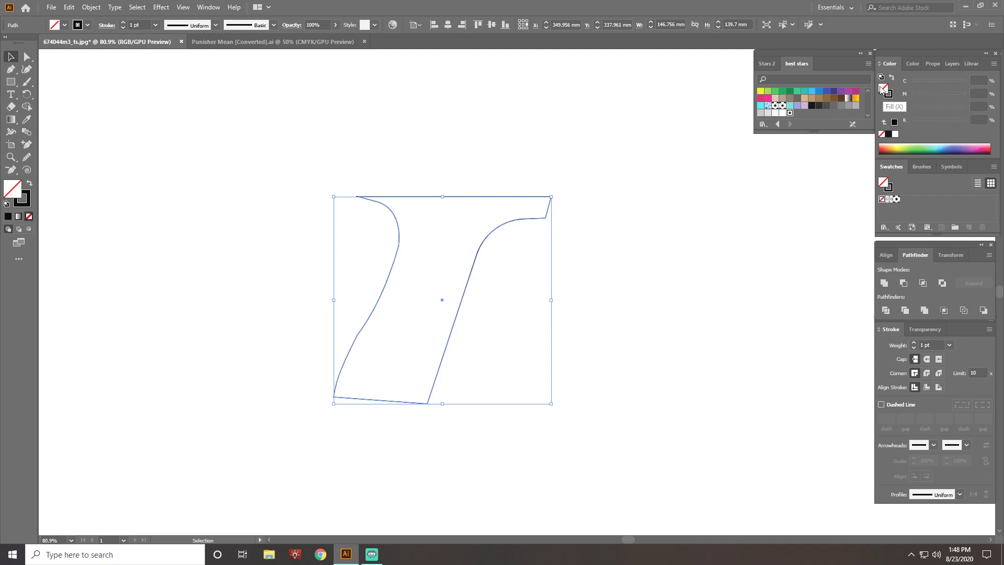
pyautogui.click(896, 199)
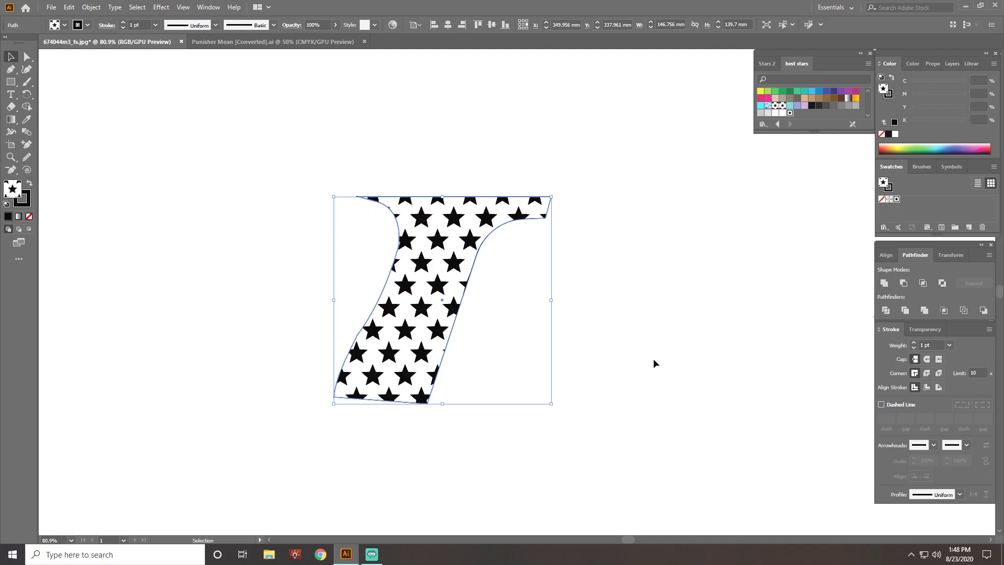
pyautogui.click(611, 370)
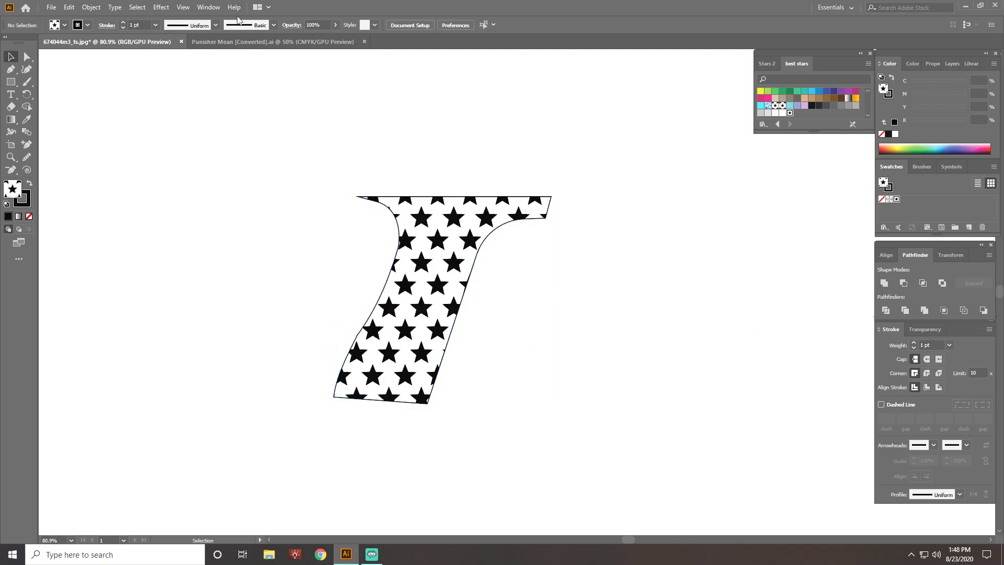
pyautogui.click(186, 10)
# Step: Return to GPU Preview and select the star-filled grip
pyautogui.click(197, 19)
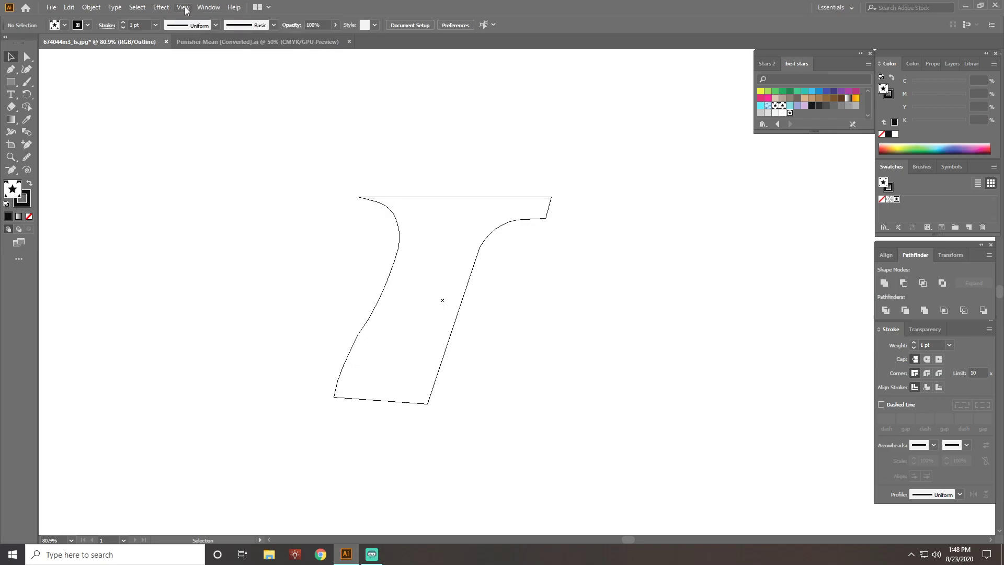
pyautogui.click(185, 10)
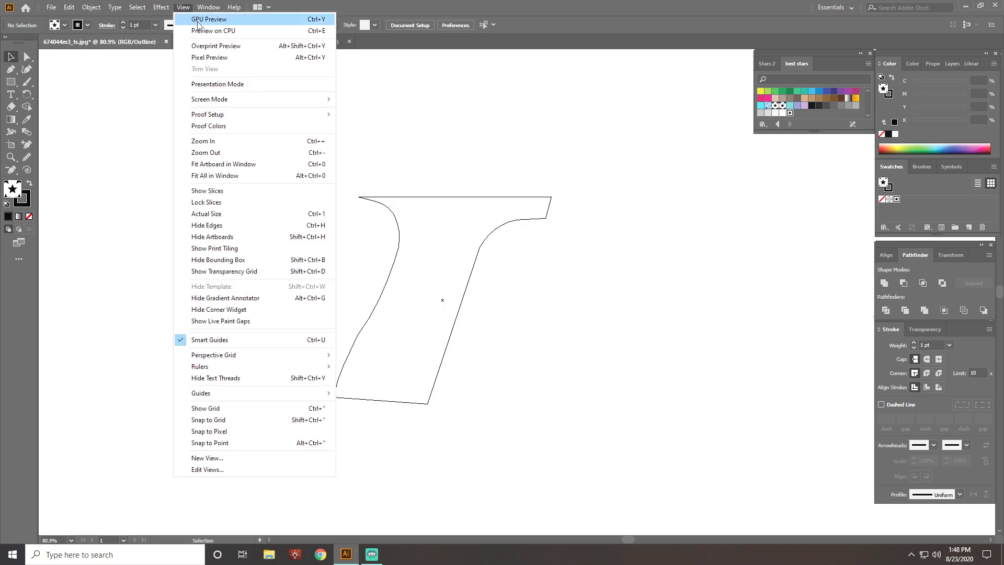
pyautogui.click(199, 21)
pyautogui.moveTo(304, 146); pyautogui.dragTo(657, 464)
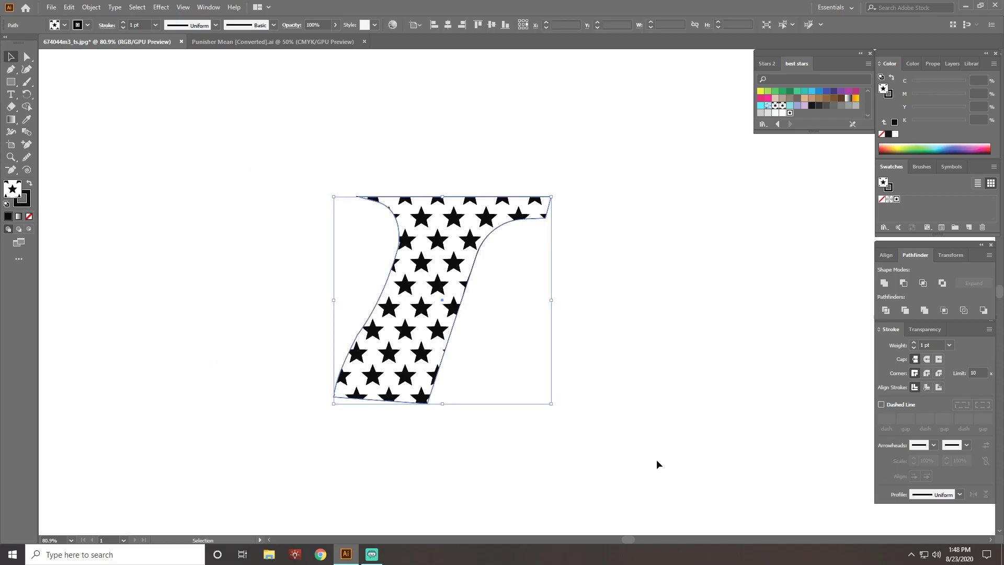
pyautogui.click(92, 8)
pyautogui.moveTo(302, 161); pyautogui.dragTo(634, 429)
# Step: Expand the pattern fill and stroke, merge with Pathfinder, and enter the resulting star group
pyautogui.click(94, 7)
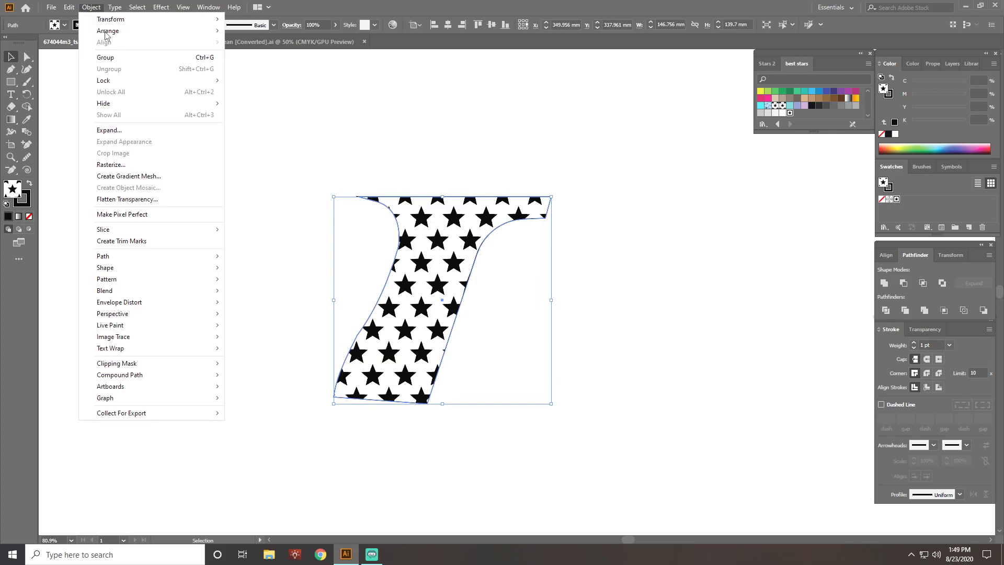
pyautogui.click(131, 130)
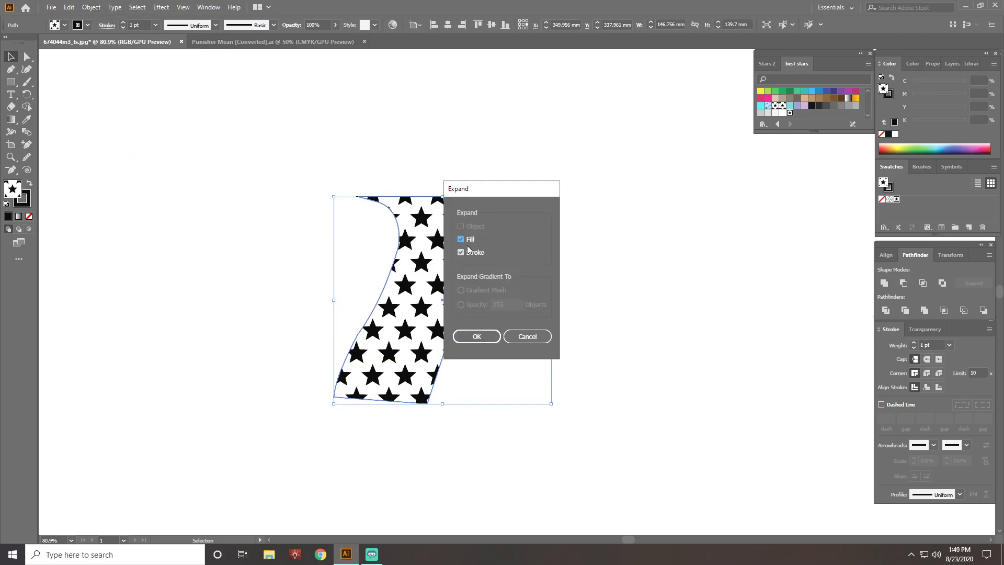
pyautogui.click(487, 340)
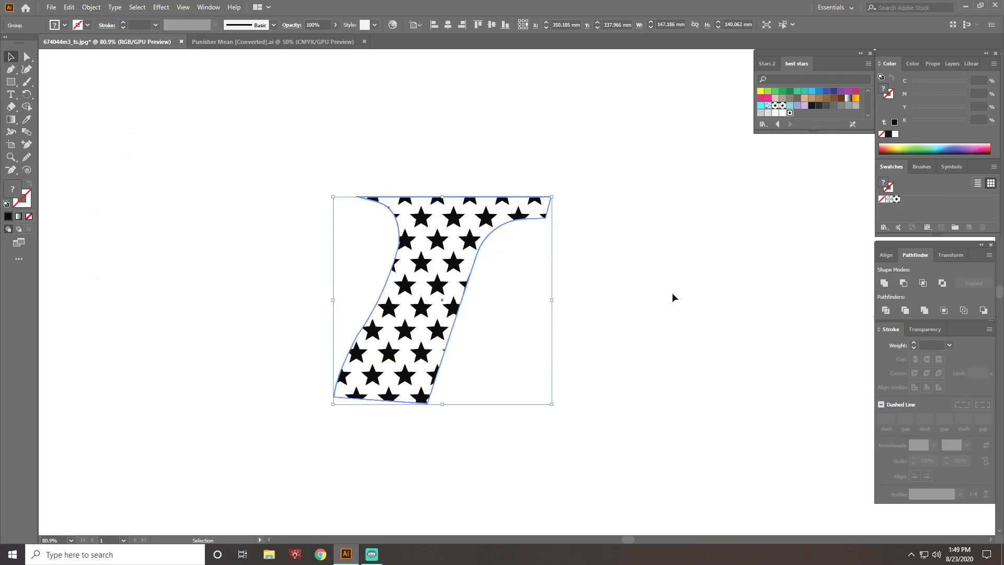
pyautogui.click(925, 312)
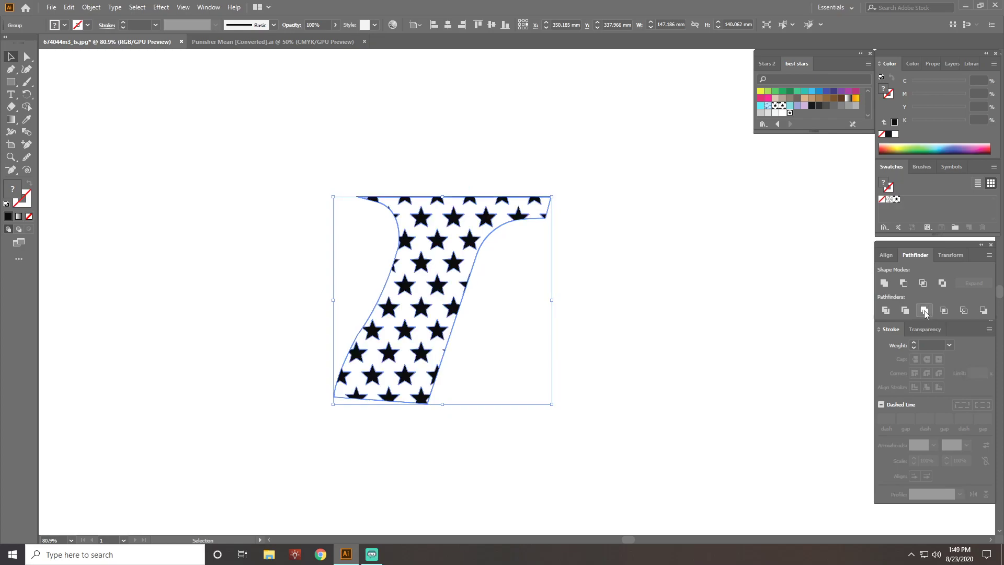
pyautogui.doubleClick(454, 268)
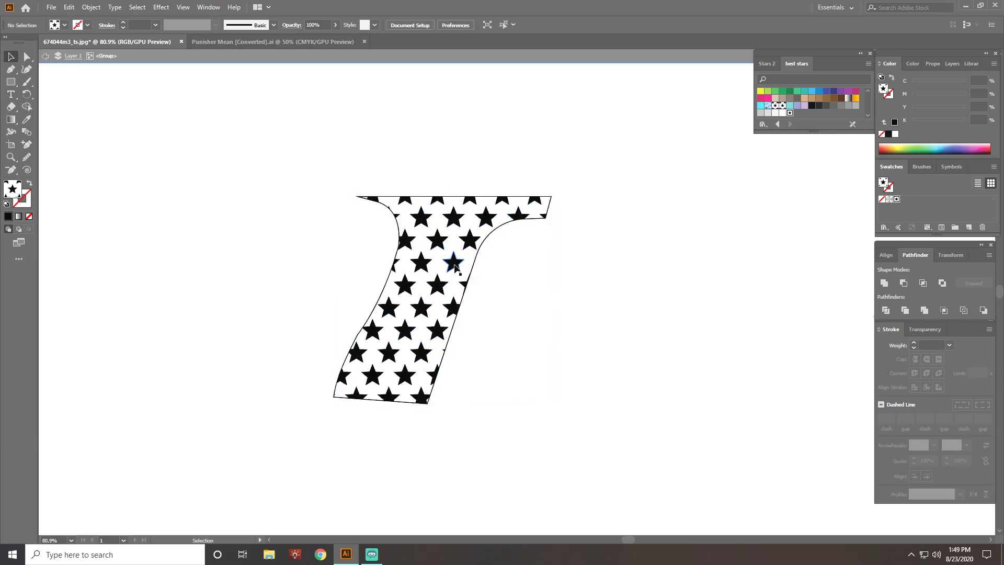
pyautogui.press('y')
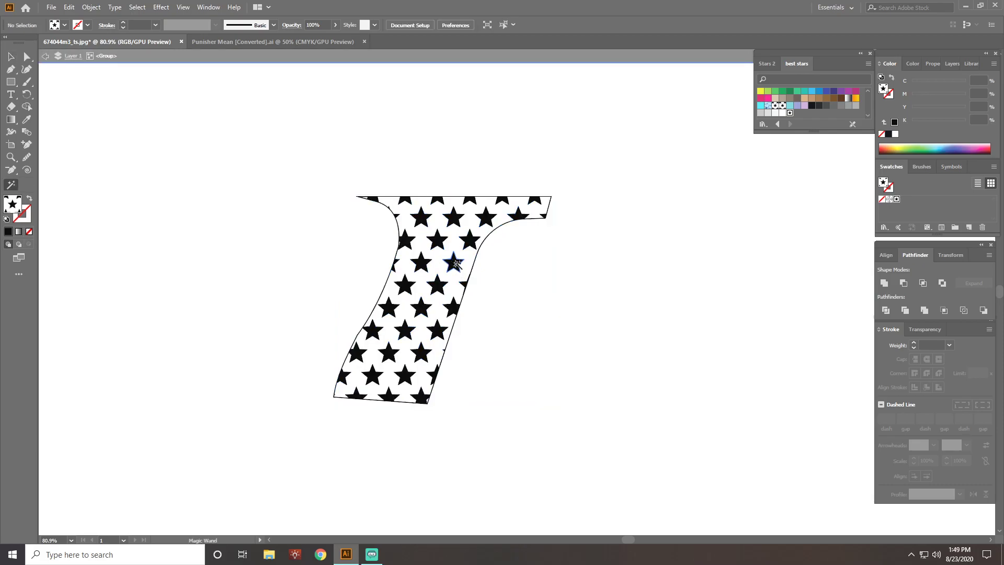
# Step: Magic-wand the black stars, invert the selection, then exit isolation mode and reselect the star group
pyautogui.click(453, 263)
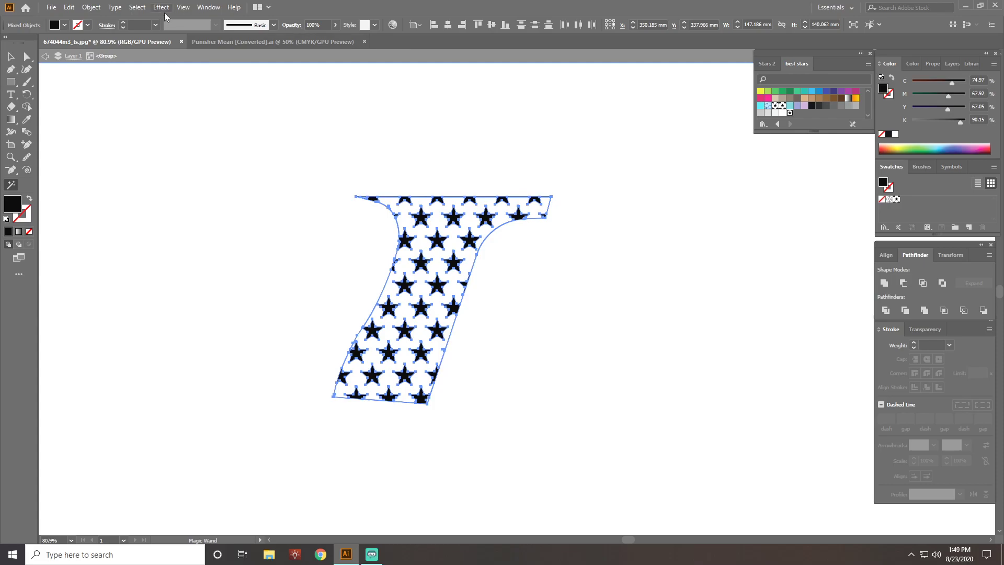
pyautogui.click(138, 7)
pyautogui.click(153, 66)
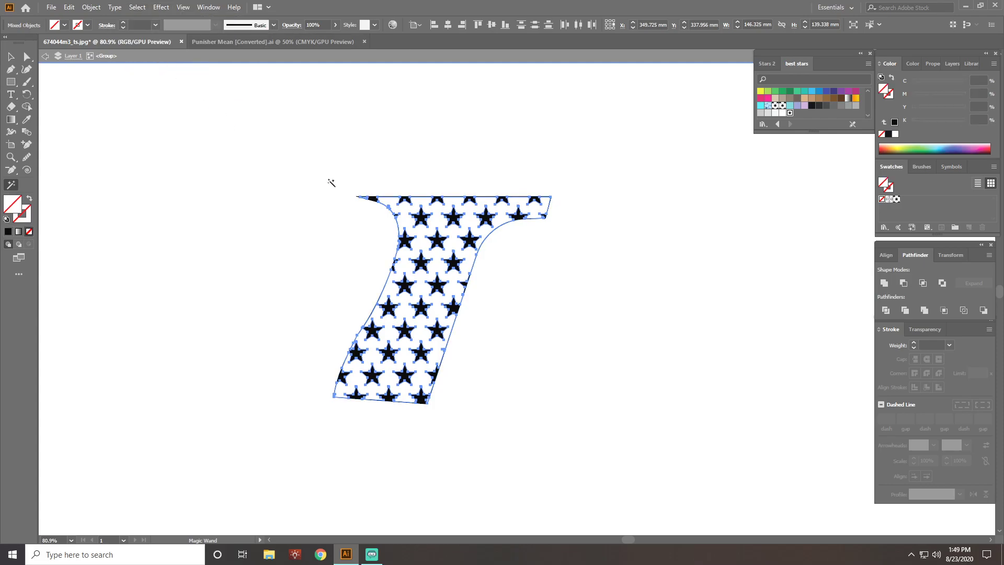
pyautogui.click(366, 203)
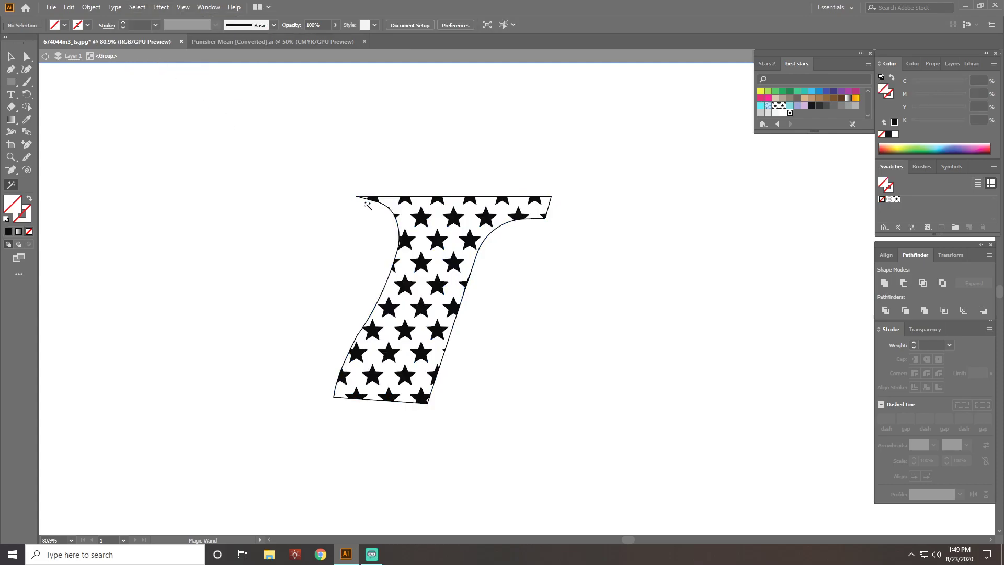
pyautogui.click(11, 58)
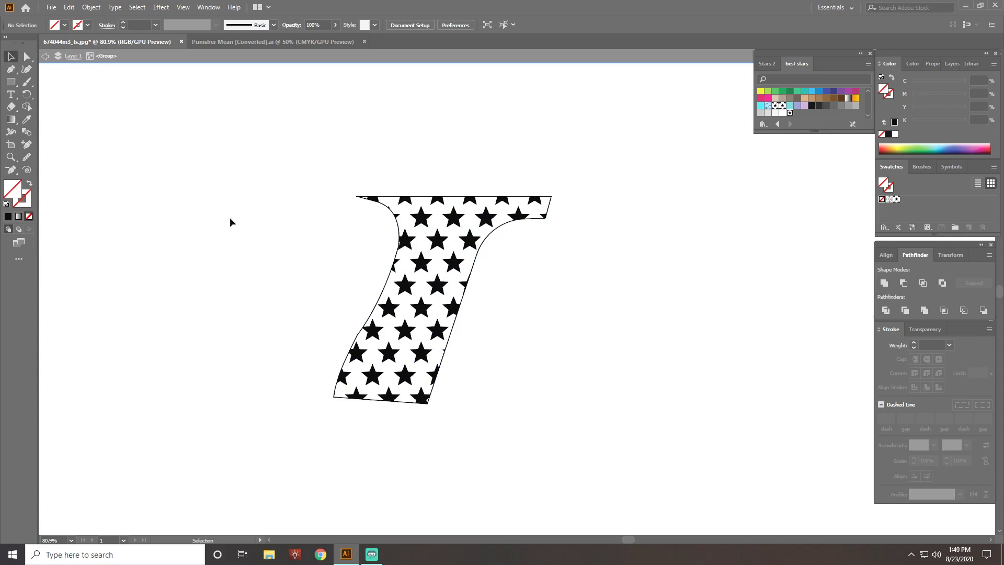
pyautogui.press('Escape')
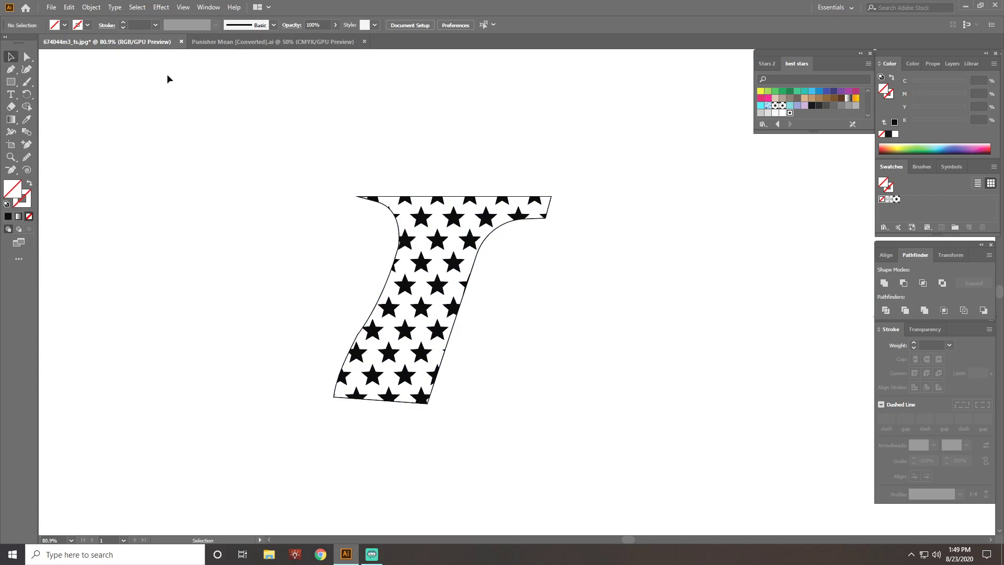
pyautogui.moveTo(301, 213); pyautogui.dragTo(648, 461)
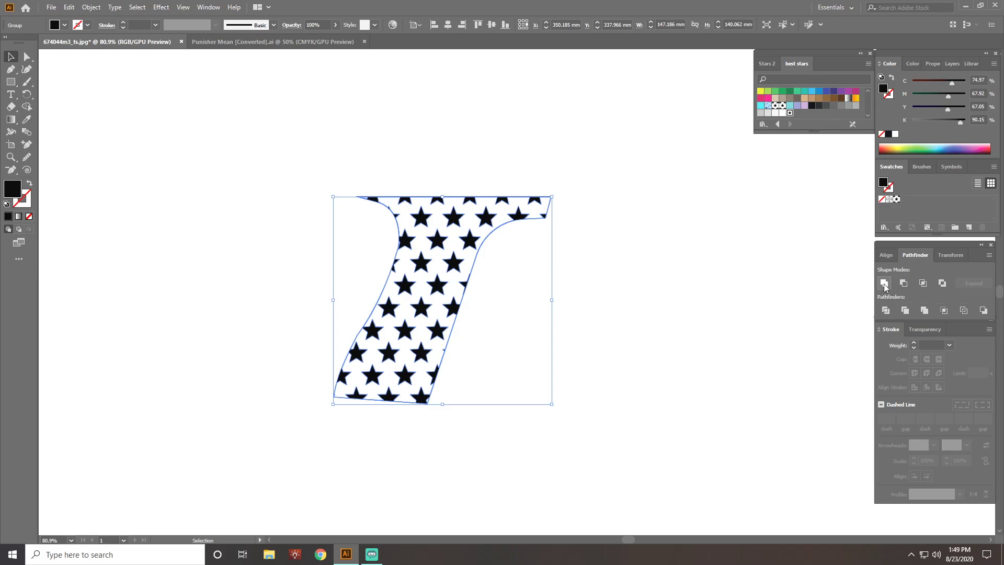
pyautogui.click(635, 347)
pyautogui.click(183, 7)
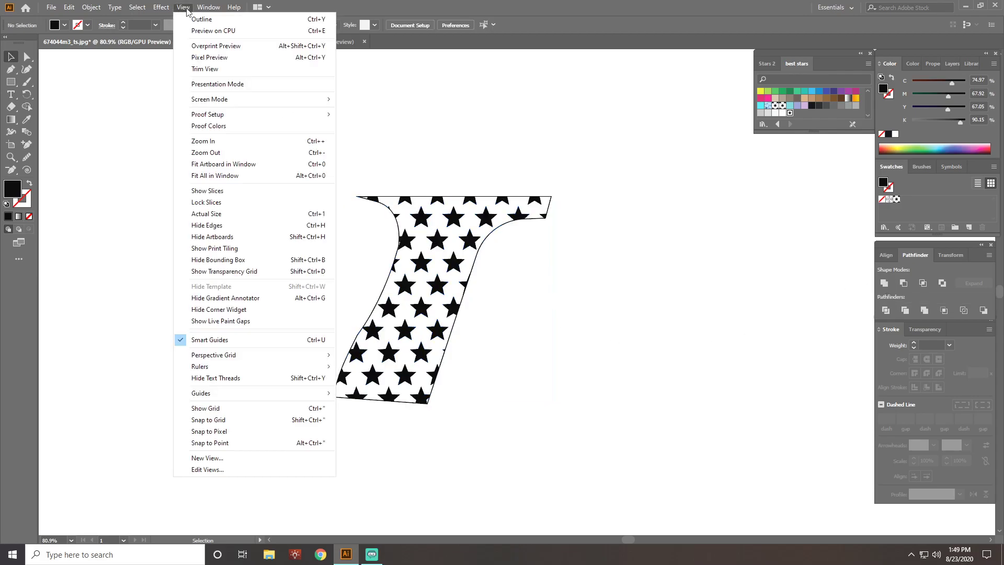
pyautogui.click(198, 15)
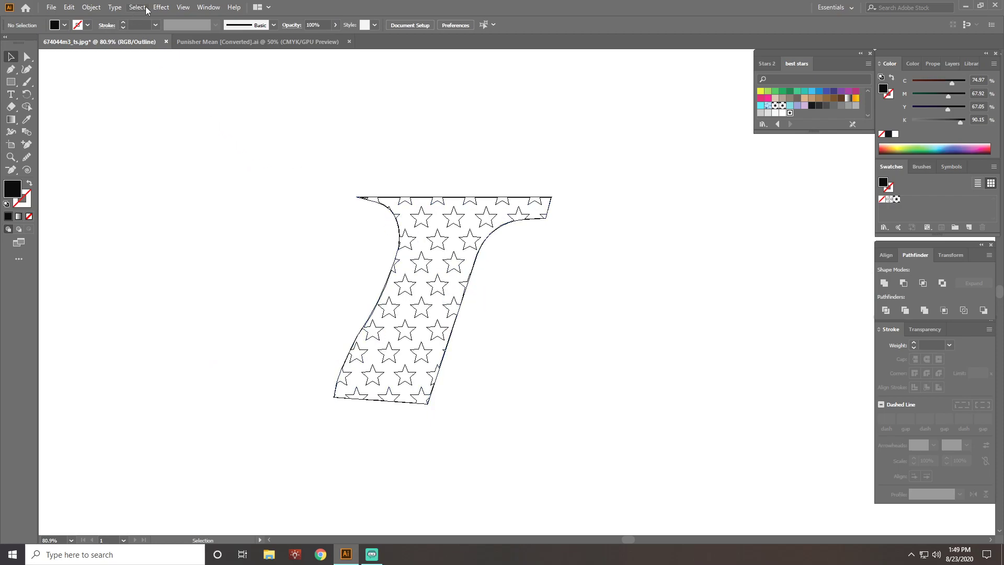
pyautogui.click(183, 7)
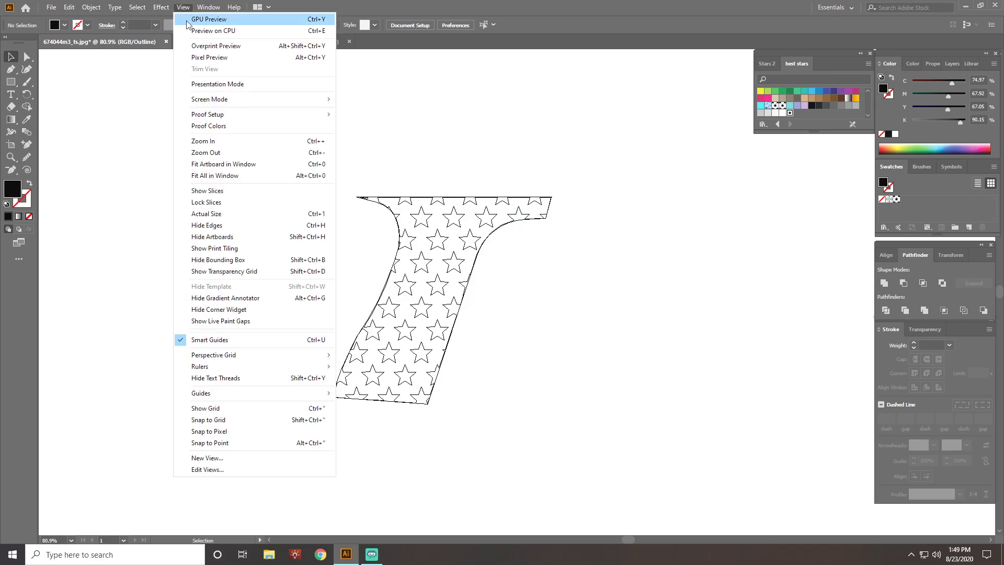
pyautogui.click(209, 19)
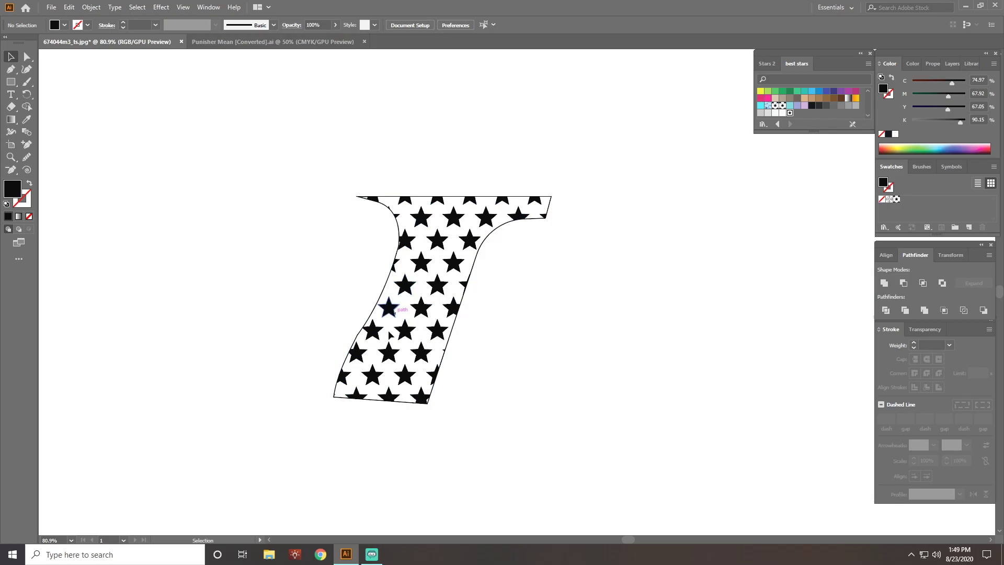
# Step: Paste the skull from the Punisher Mean document into the grip document and shrink it
pyautogui.click(270, 42)
pyautogui.click(489, 221)
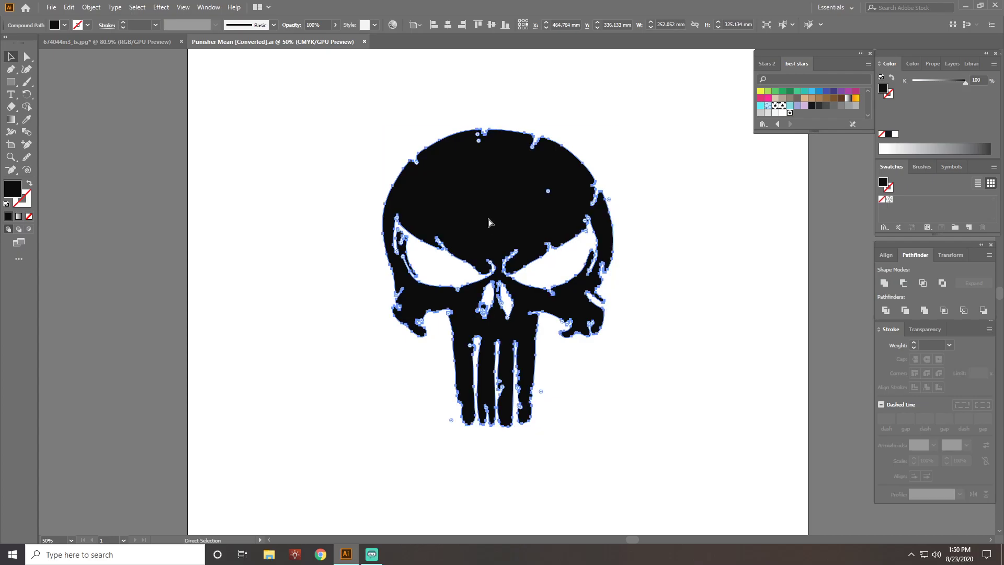
pyautogui.click(134, 43)
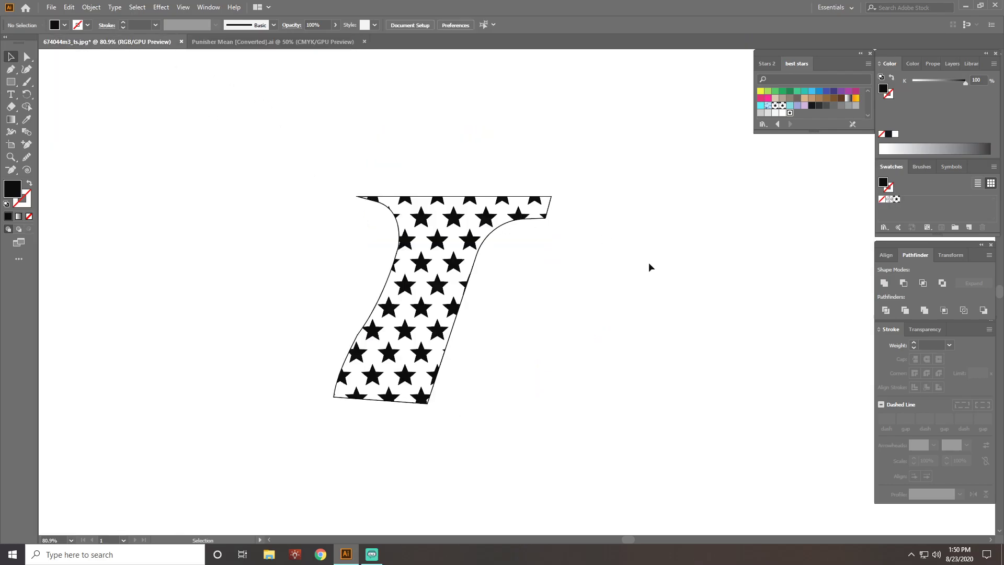
pyautogui.hotkey('ctrl', 'v')
pyautogui.scroll(-3, 493, 246)
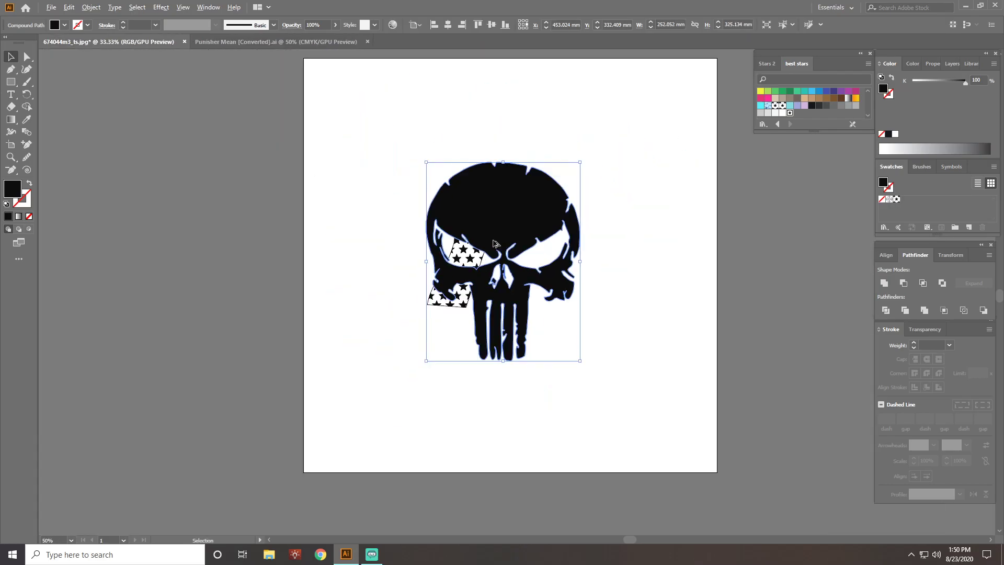
pyautogui.moveTo(425, 163); pyautogui.dragTo(561, 293)
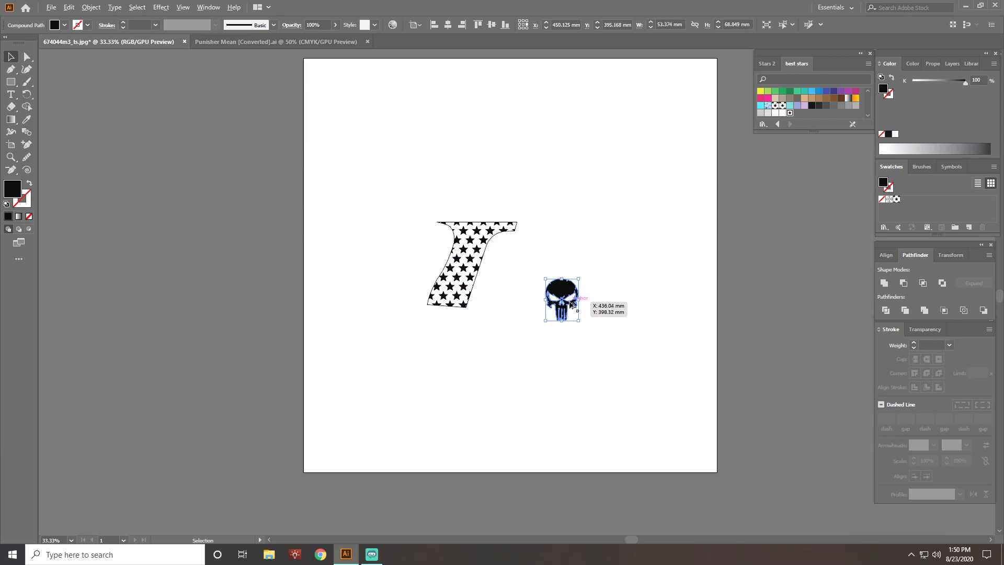
pyautogui.scroll(3, 568, 299)
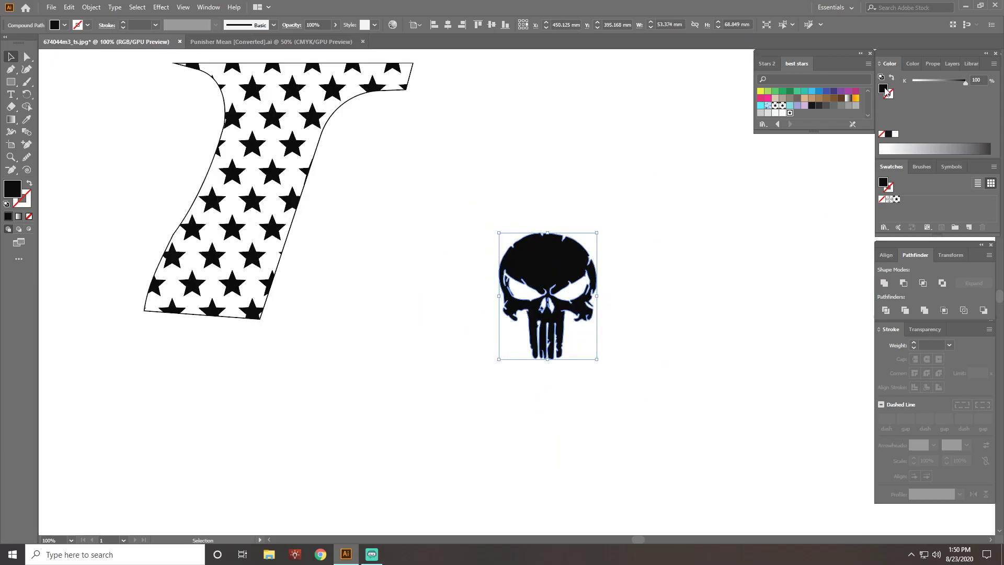
# Step: Give the skull a black 1 pt stroke and no fill
pyautogui.click(889, 94)
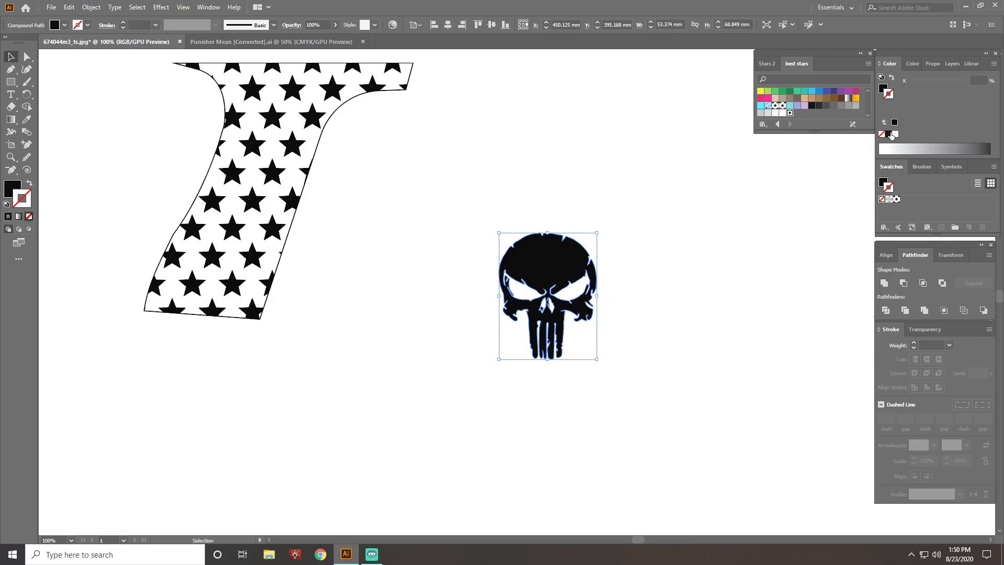
pyautogui.click(889, 134)
pyautogui.click(884, 90)
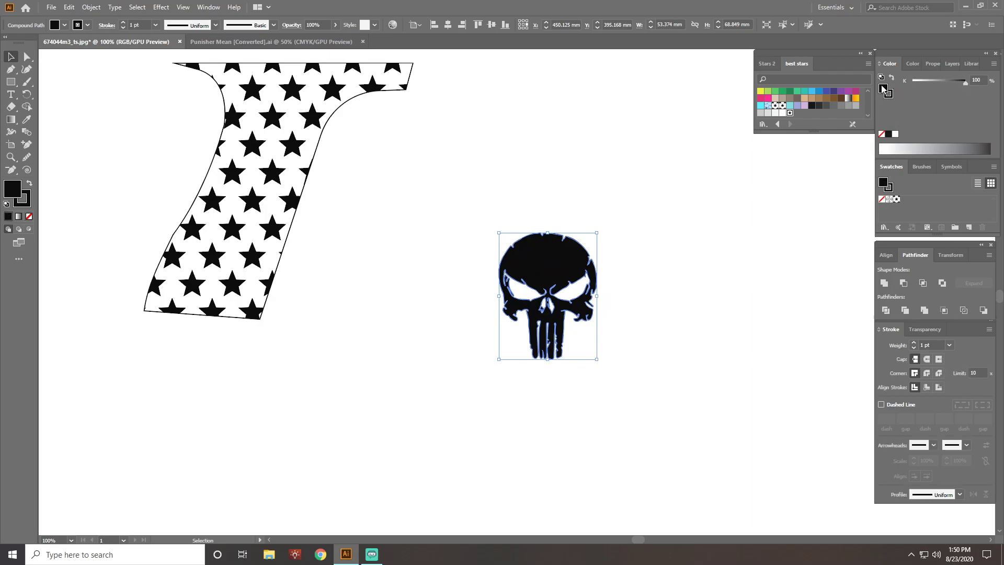
pyautogui.click(882, 134)
pyautogui.click(619, 324)
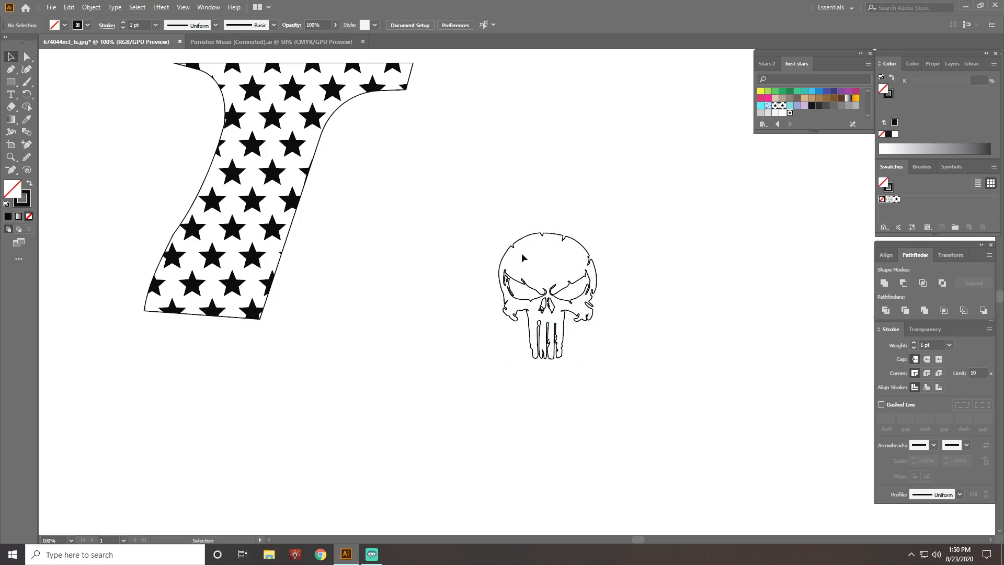
# Step: Test the skull outline over the star grip, then drag it back to the grip's right
pyautogui.moveTo(518, 248); pyautogui.dragTo(206, 188)
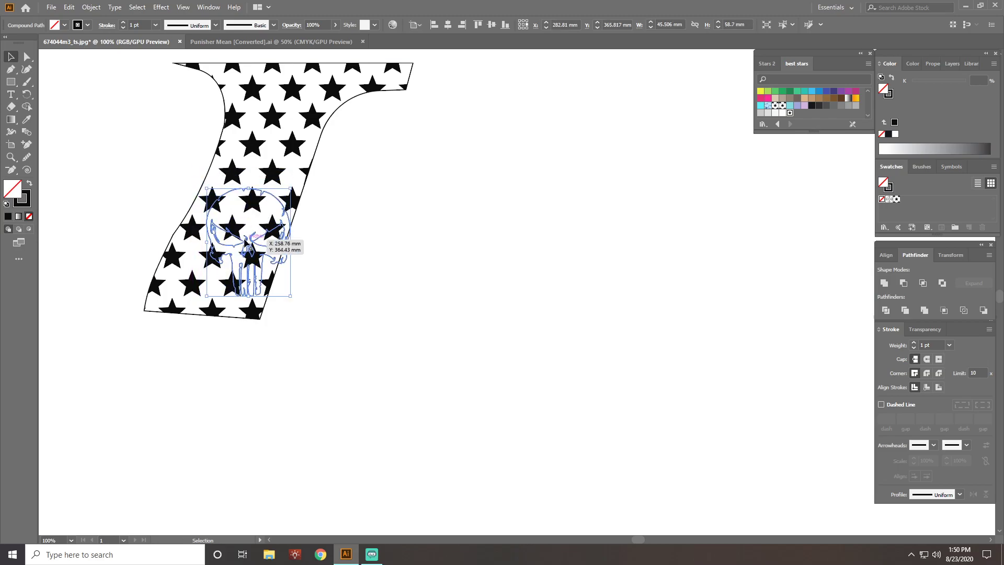
pyautogui.moveTo(249, 248)
pyautogui.mouseDown()
pyautogui.moveTo(256, 224)
pyautogui.moveTo(239, 222)
pyautogui.moveTo(241, 239)
pyautogui.mouseUp()
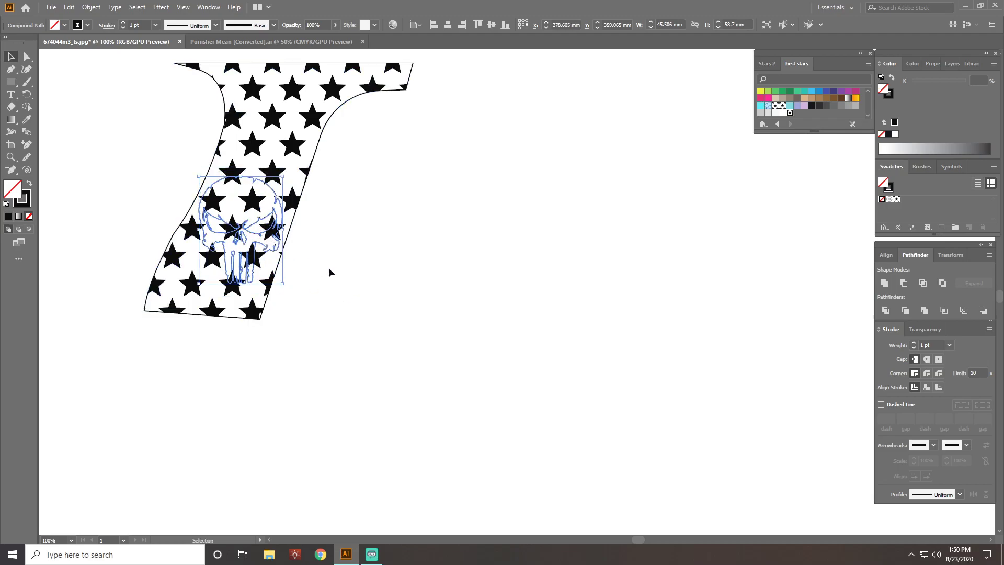
pyautogui.click(330, 303)
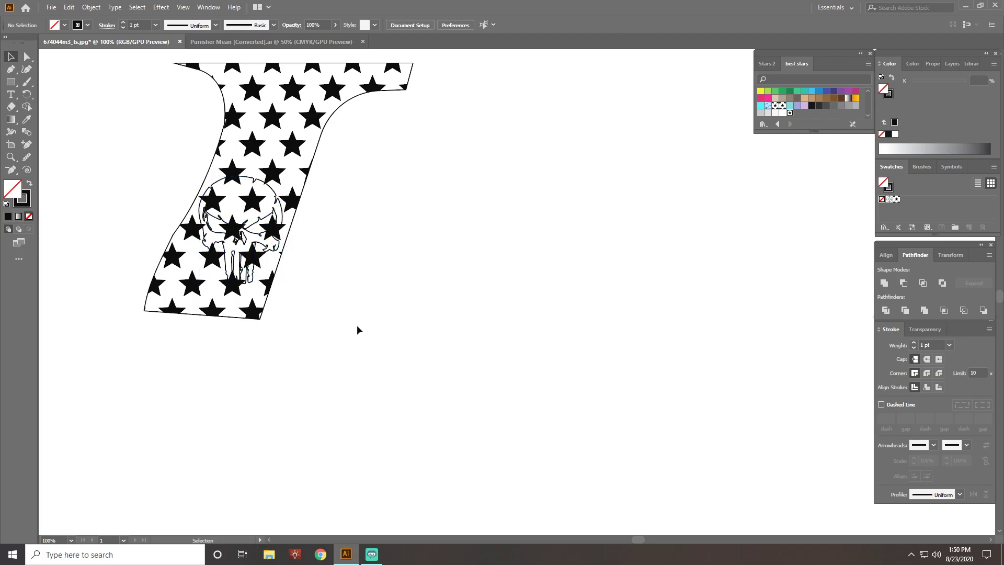
pyautogui.scroll(-1, 366, 329)
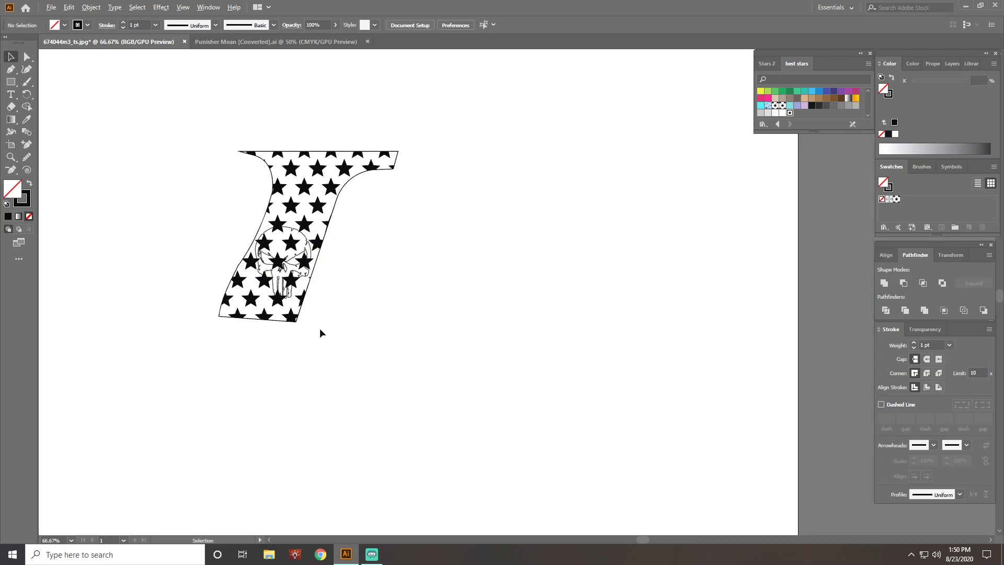
pyautogui.scroll(1, 320, 333)
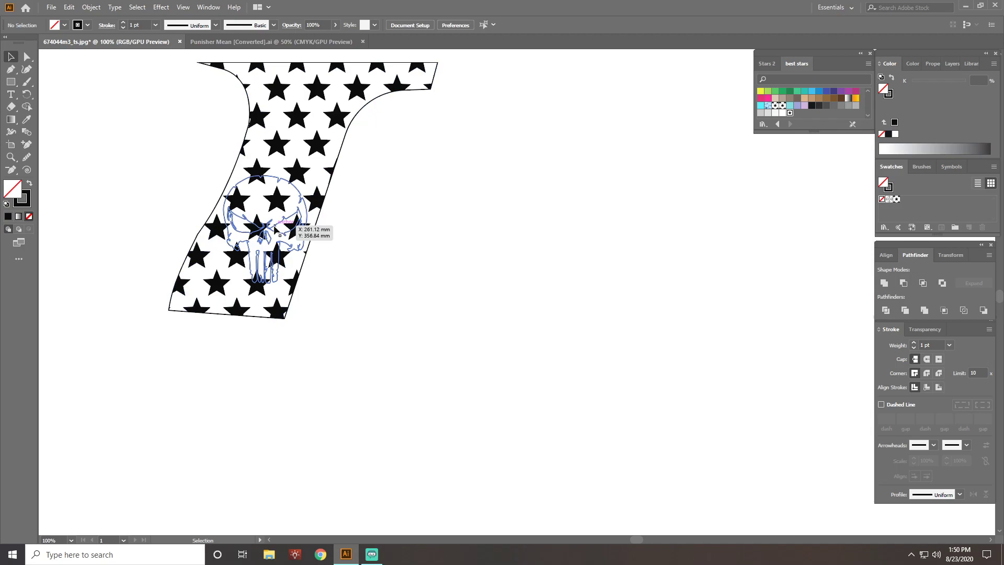
pyautogui.click(275, 228)
pyautogui.moveTo(275, 228); pyautogui.dragTo(544, 254)
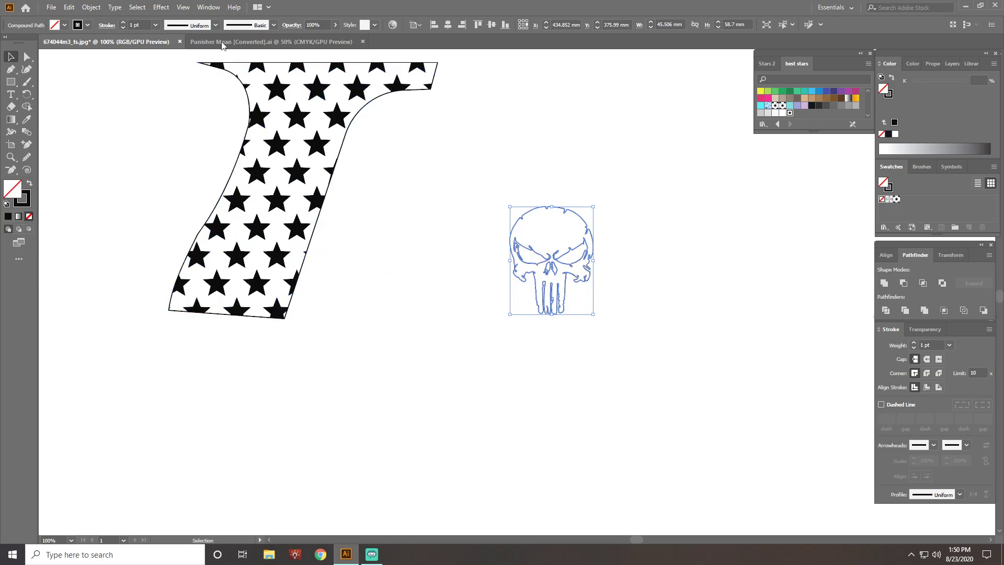
# Step: Release the skull compound path into separate paths
pyautogui.click(91, 7)
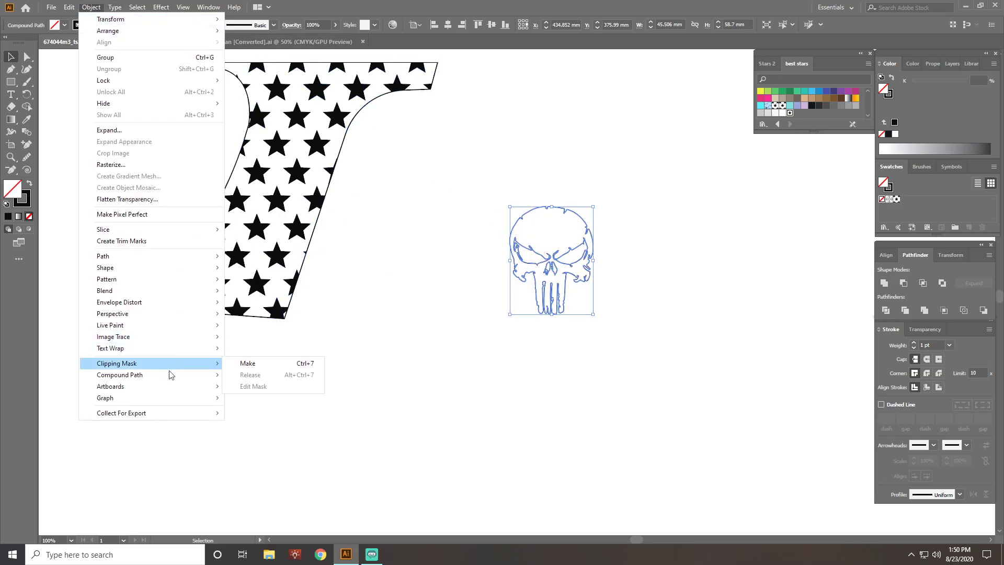
pyautogui.moveTo(169, 373)
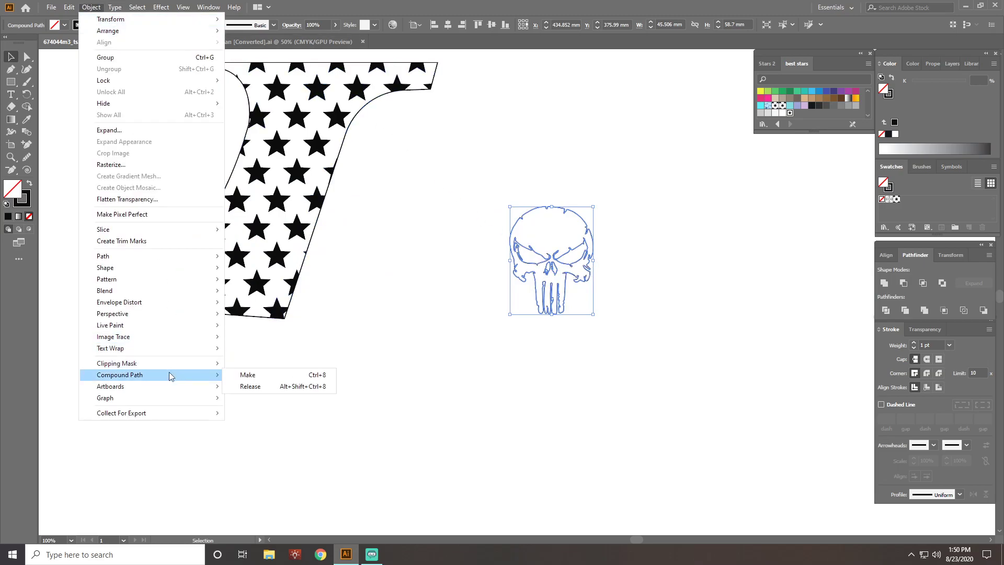
pyautogui.click(266, 386)
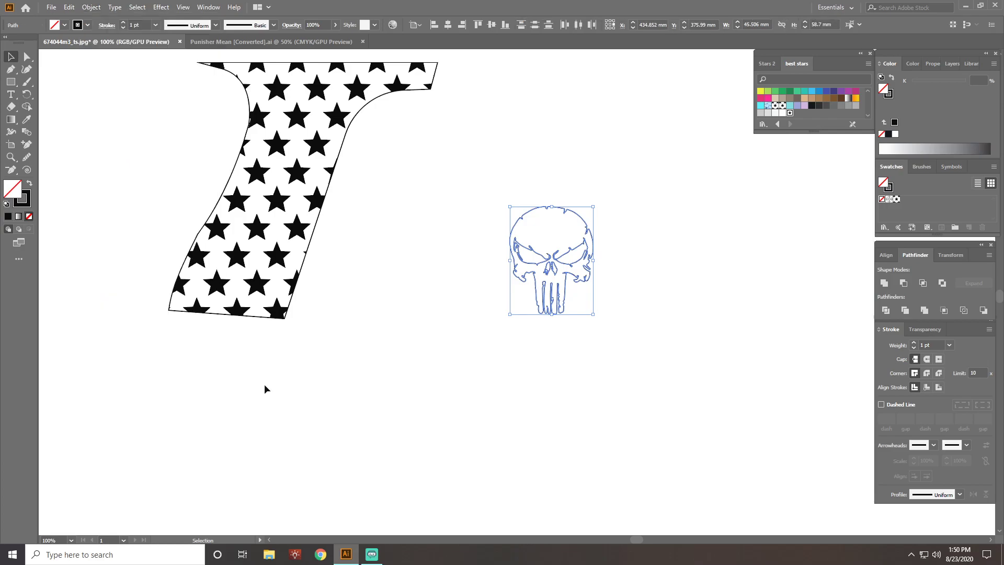
# Step: Select just the skull's outer path on its own
pyautogui.click(480, 365)
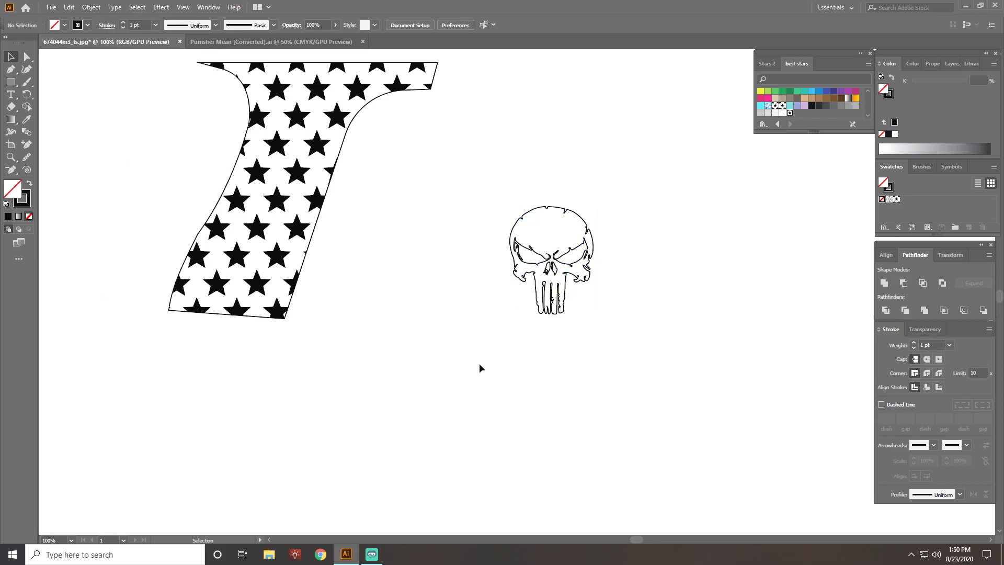
pyautogui.click(526, 216)
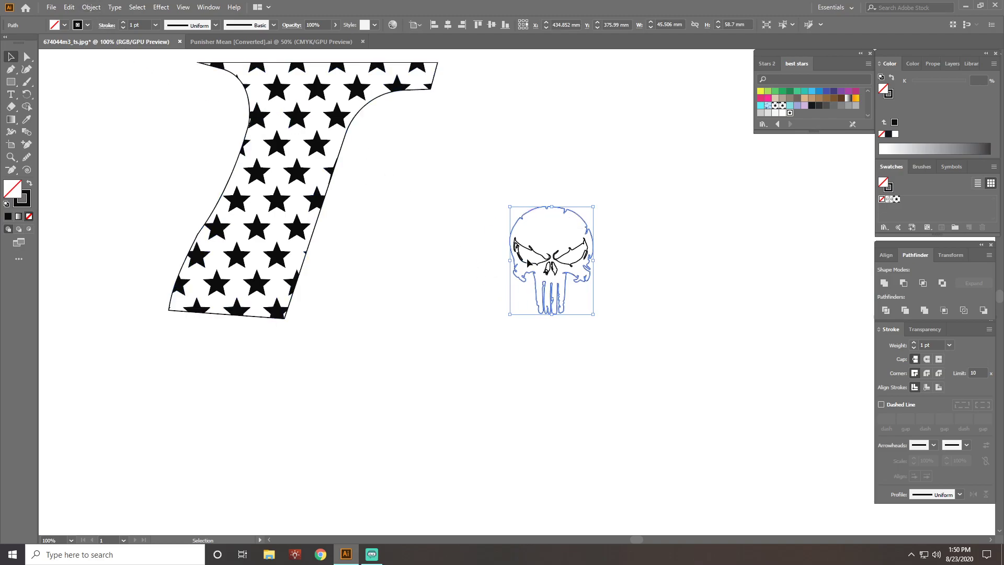
pyautogui.click(90, 7)
# Step: Offset the skull's outer path by 0.5 mm, then deselect it
pyautogui.moveTo(169, 263)
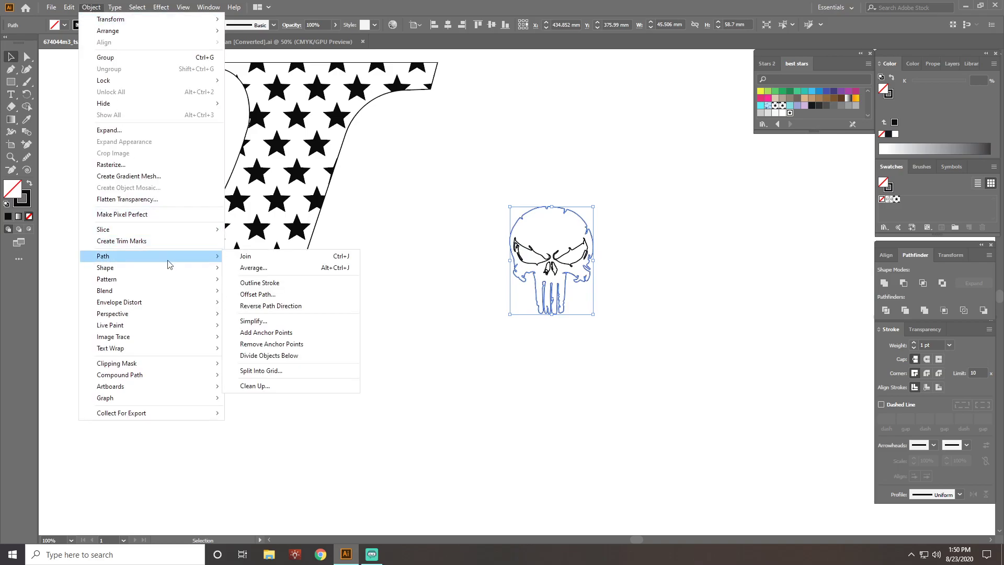
pyautogui.click(258, 294)
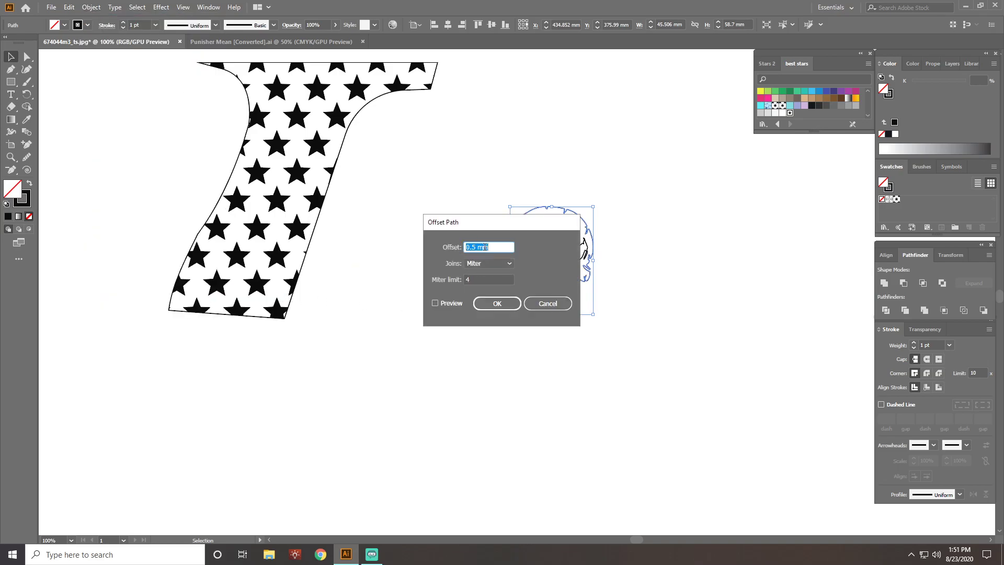
pyautogui.click(493, 305)
pyautogui.click(457, 351)
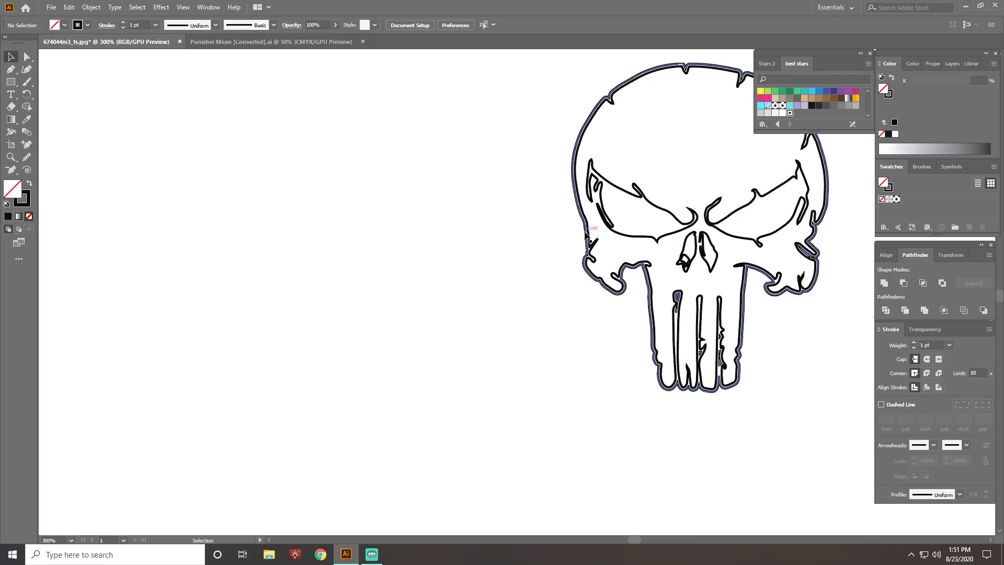
# Step: Move the new offset skull outline out to the left of the original
pyautogui.click(588, 240)
pyautogui.moveTo(588, 239); pyautogui.dragTo(209, 234)
pyautogui.press('a')
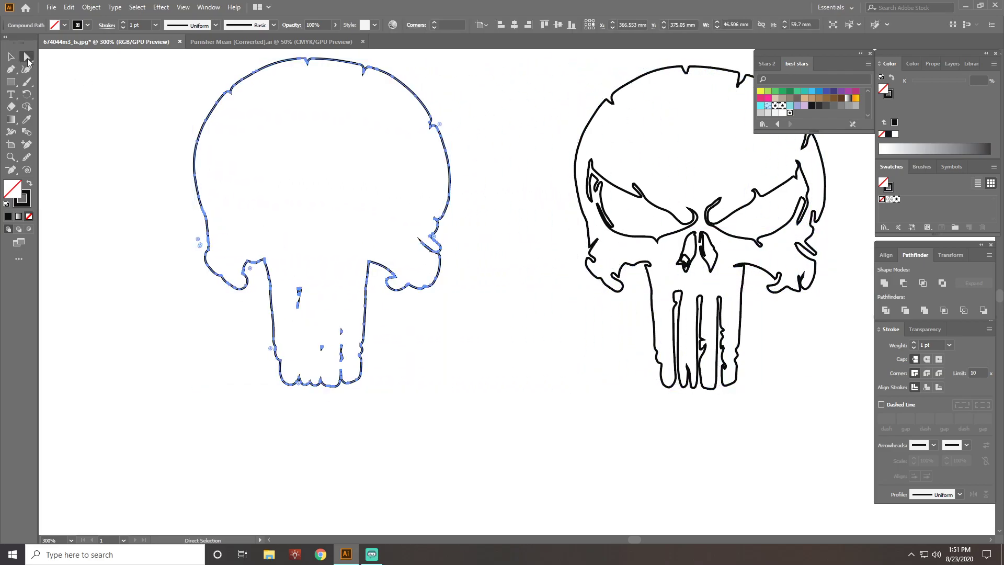
pyautogui.click(305, 255)
# Step: Delete the stray inner fragments to leave a clean offset skull silhouette
pyautogui.moveTo(289, 287); pyautogui.dragTo(335, 369)
pyautogui.press('Delete')
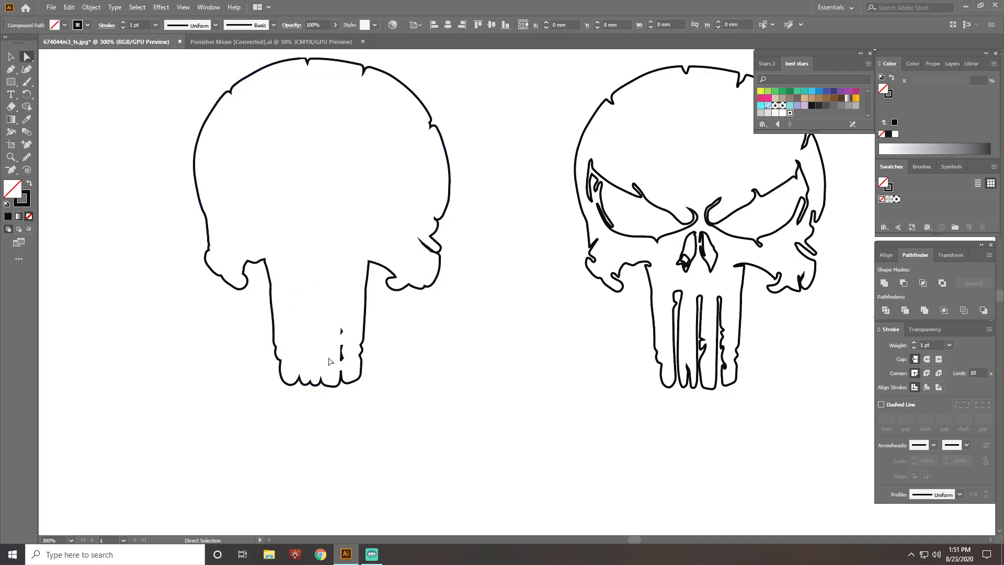
pyautogui.press('Delete')
pyautogui.moveTo(332, 320); pyautogui.dragTo(349, 366)
pyautogui.press('Delete')
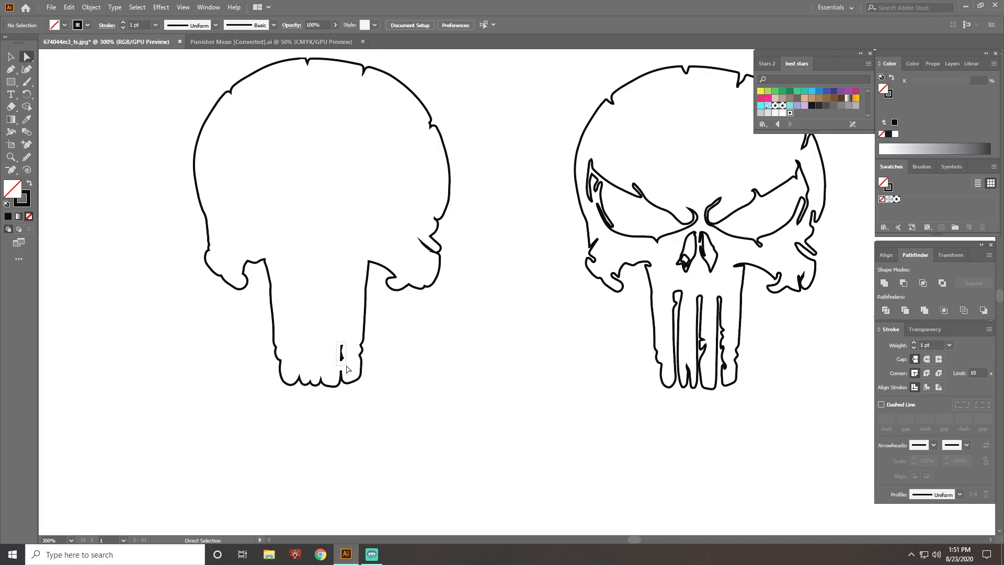
pyautogui.press('Delete')
pyautogui.scroll(-3, 424, 319)
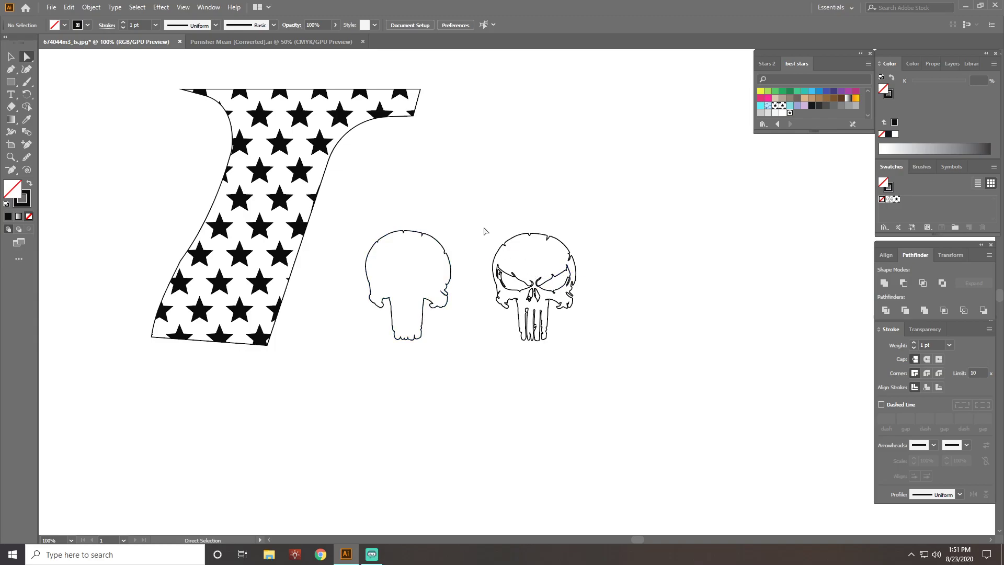
# Step: Make the right-hand skull's paths one compound path and drag the silhouette toward the grip
pyautogui.click(11, 56)
pyautogui.moveTo(481, 219); pyautogui.dragTo(606, 383)
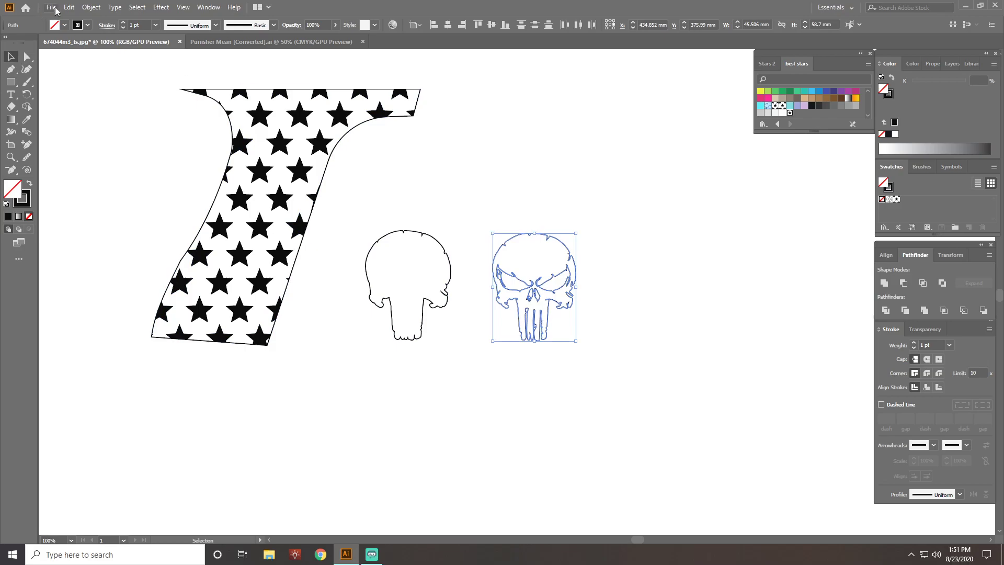
pyautogui.click(95, 10)
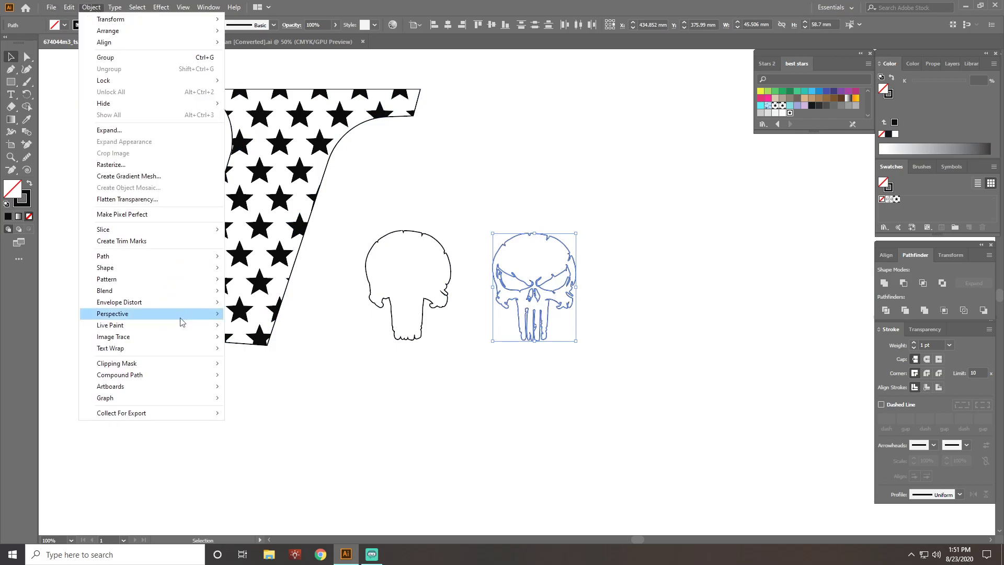
pyautogui.moveTo(193, 375)
pyautogui.click(248, 377)
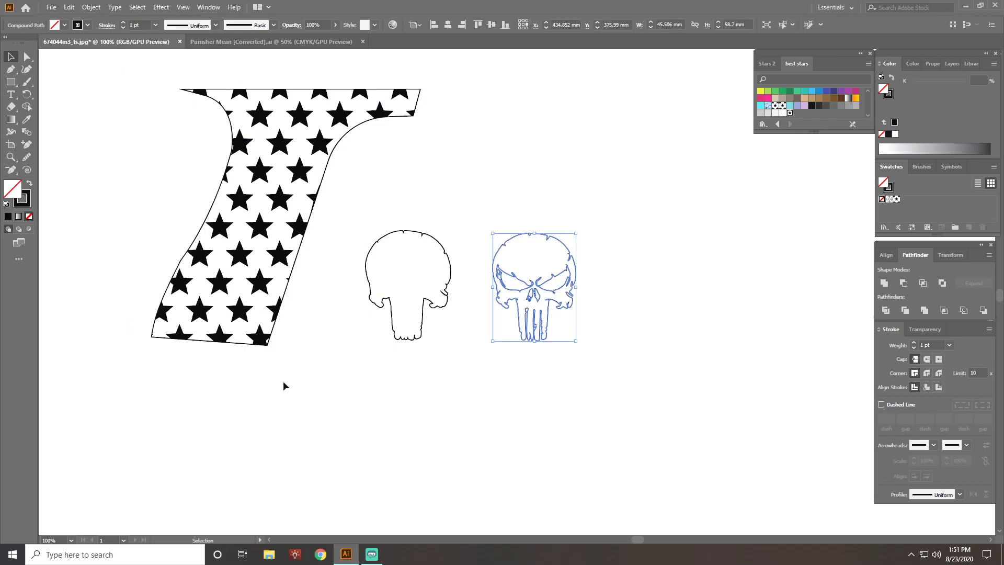
pyautogui.click(443, 400)
pyautogui.moveTo(368, 275); pyautogui.dragTo(205, 236)
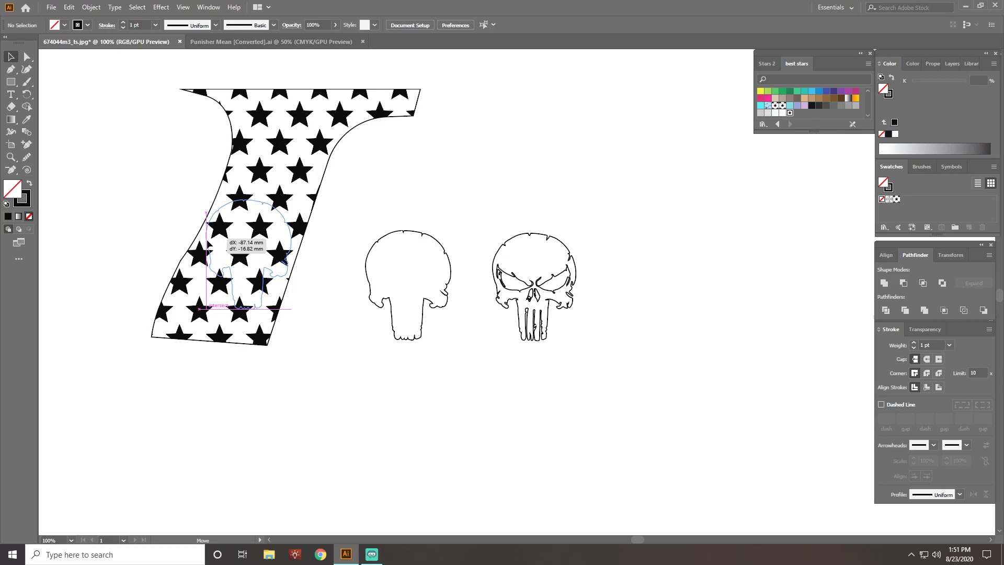
# Step: Drop the skull silhouette on the star grip and split both with Pathfinder Divide
pyautogui.moveTo(206, 236); pyautogui.dragTo(205, 237)
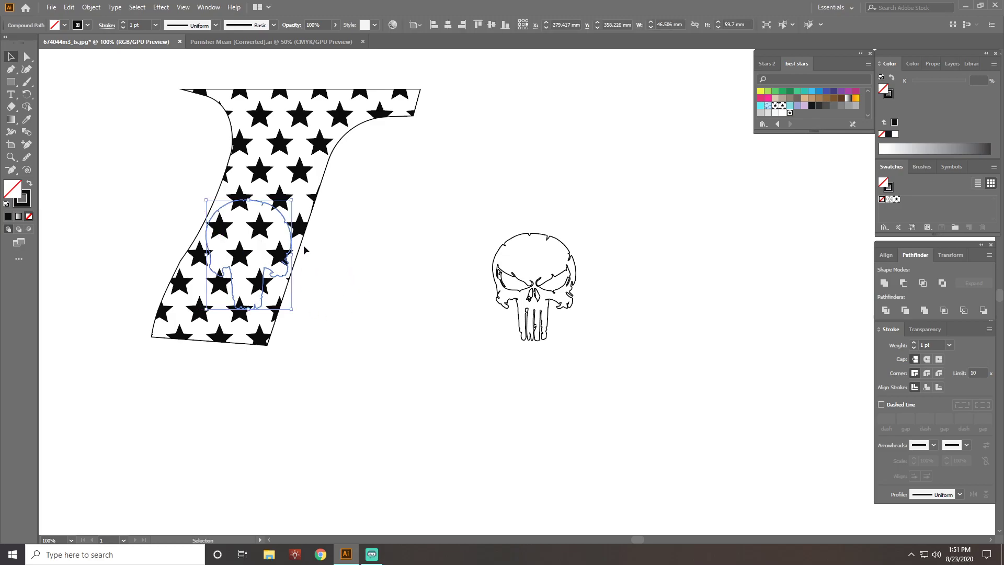
pyautogui.click(350, 322)
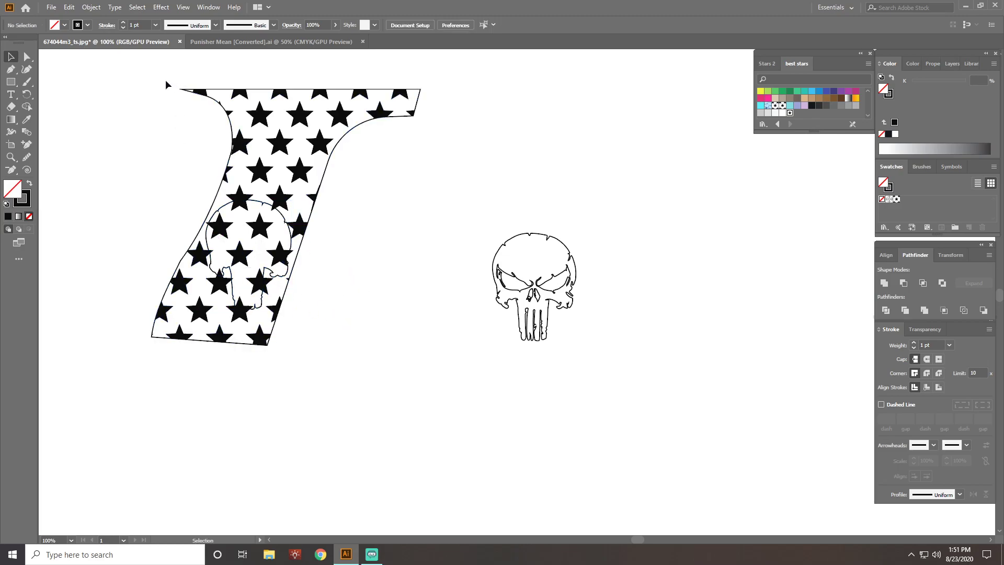
pyautogui.moveTo(157, 79); pyautogui.dragTo(428, 364)
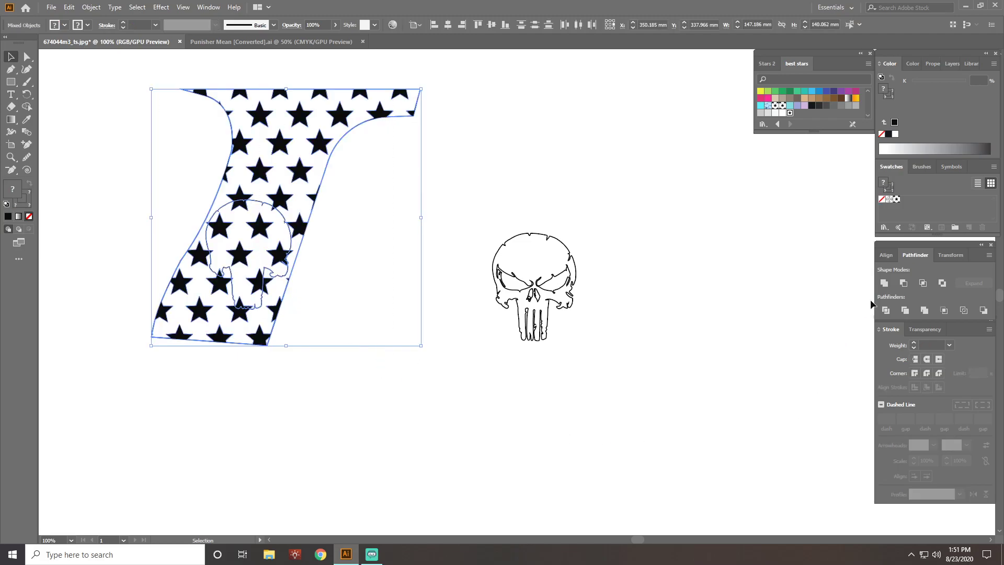
pyautogui.click(886, 310)
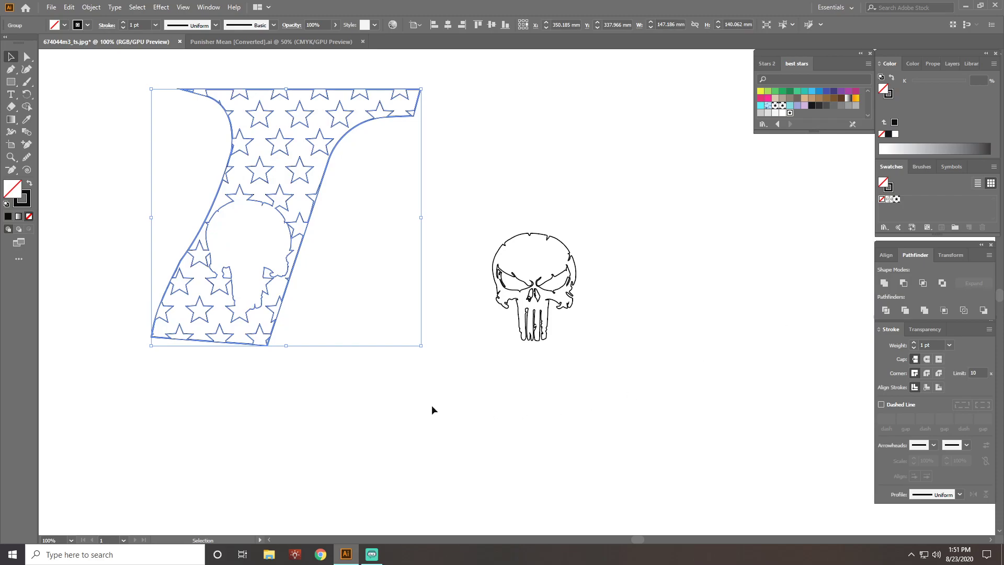
pyautogui.click(400, 413)
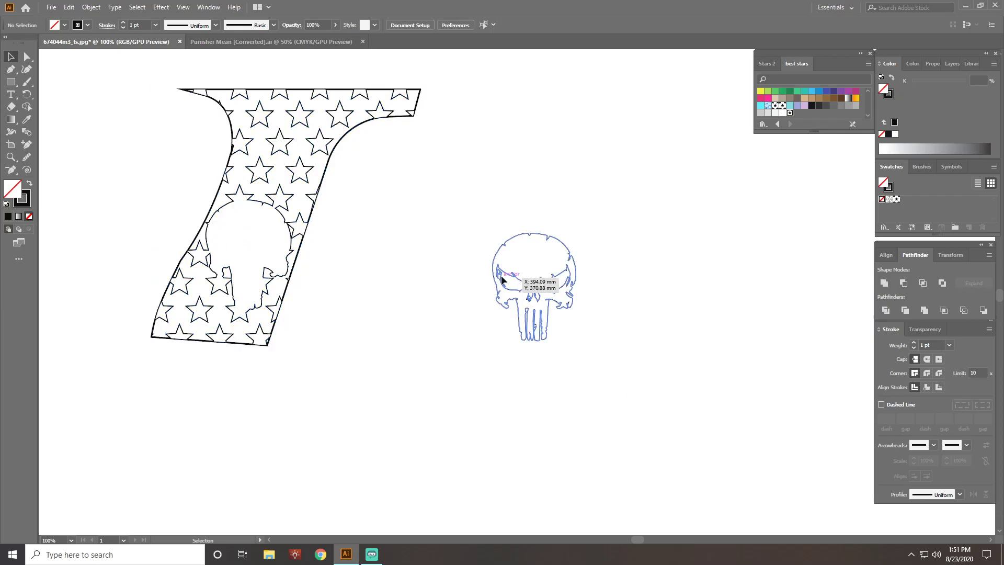
# Step: Drag the detailed skull into the skull-shaped cutout and roughly align it
pyautogui.moveTo(501, 280); pyautogui.dragTo(215, 253)
pyautogui.scroll(5, 215, 253)
pyautogui.scroll(3, 518, 353)
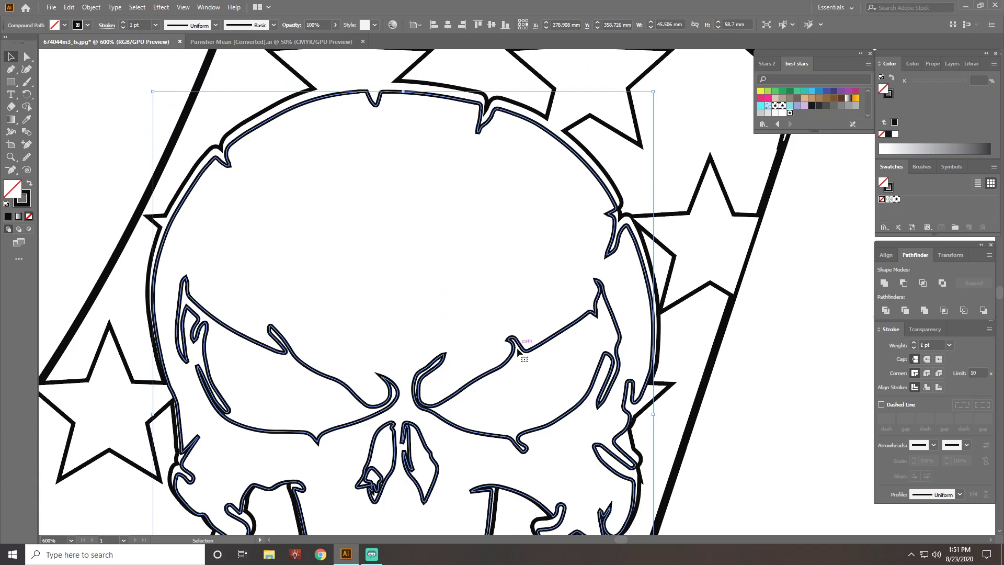
pyautogui.moveTo(518, 353); pyautogui.dragTo(515, 349)
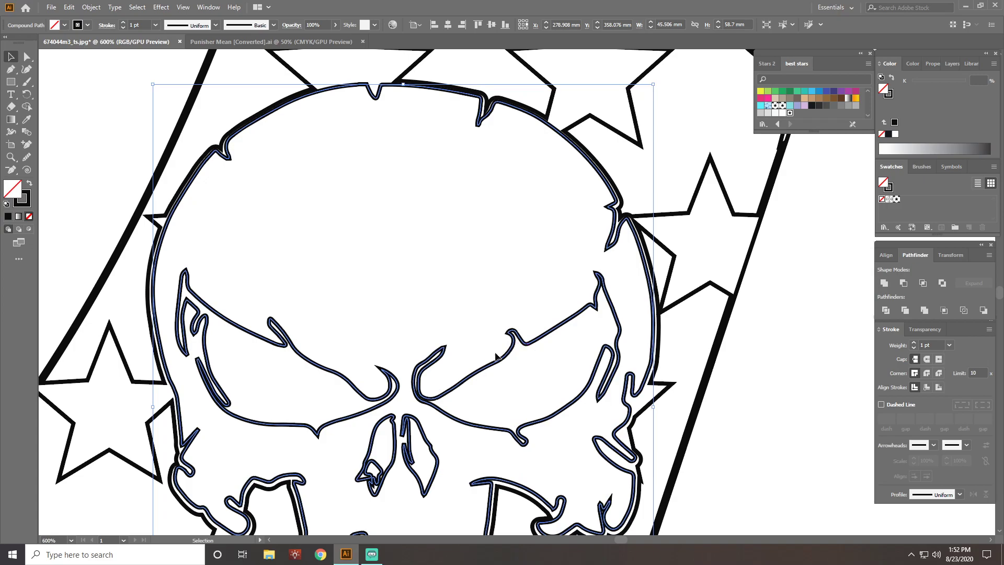
pyautogui.moveTo(501, 360); pyautogui.dragTo(510, 358)
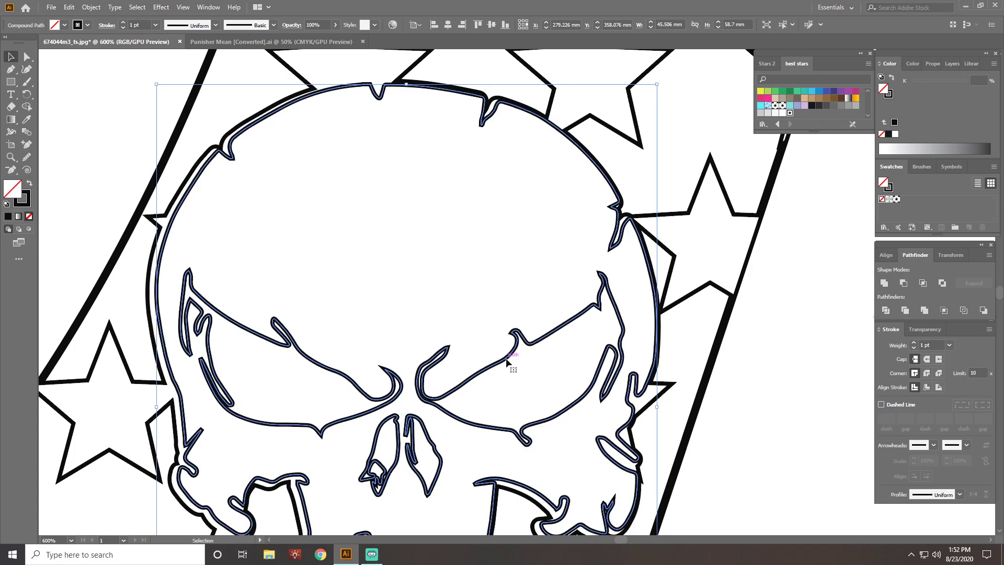
# Step: Zoom in and fine-tune the skull's position until its outline matches the cutout
pyautogui.hotkey('ctrl', '+')
pyautogui.hotkey('ctrl', '+')
pyautogui.hotkey('ctrl', '+')
pyautogui.scroll(5, 535, 183)
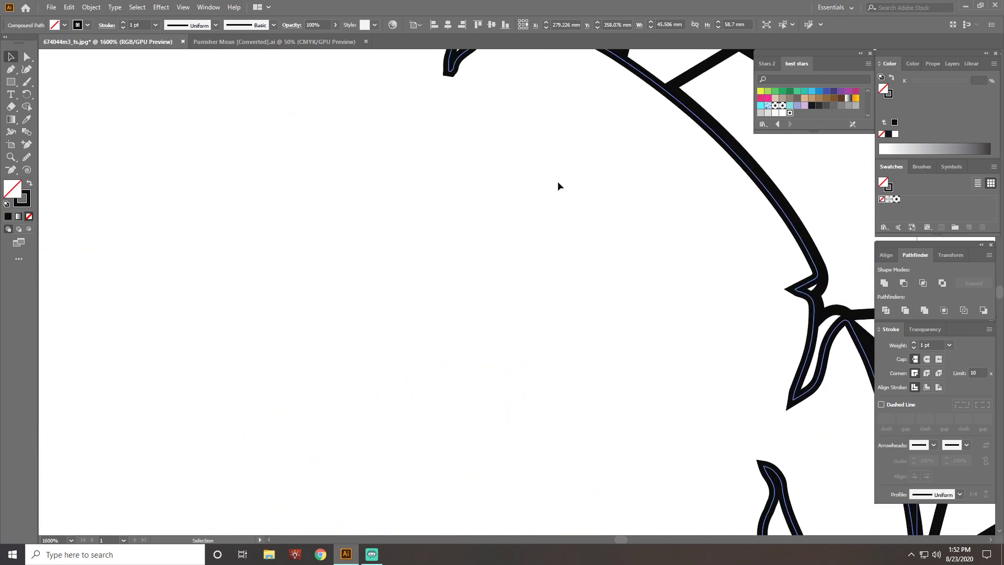
pyautogui.moveTo(464, 181); pyautogui.dragTo(457, 184)
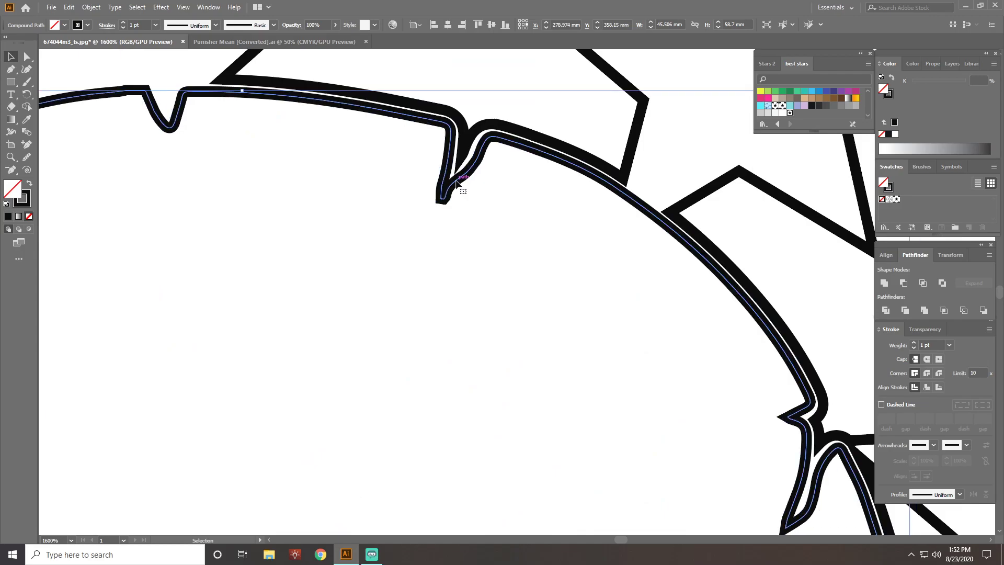
pyautogui.hotkey('ctrl', '-')
pyautogui.hotkey('ctrl', '-')
pyautogui.hotkey('ctrl', '-')
pyautogui.hotkey('ctrl', '-')
pyautogui.hotkey('ctrl', '-')
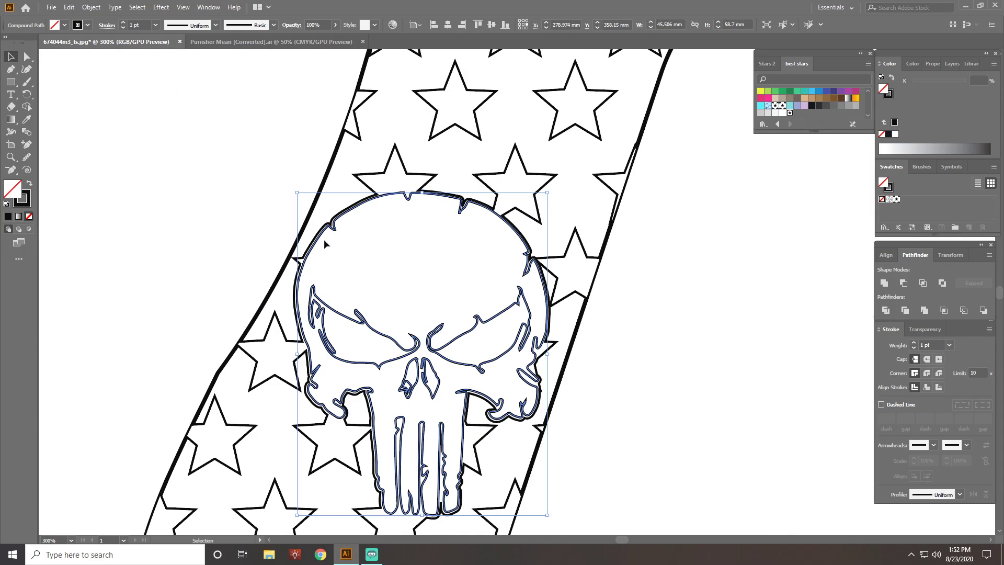
pyautogui.scroll(4, 324, 239)
pyautogui.moveTo(365, 187); pyautogui.dragTo(360, 187)
pyautogui.scroll(-4, 617, 225)
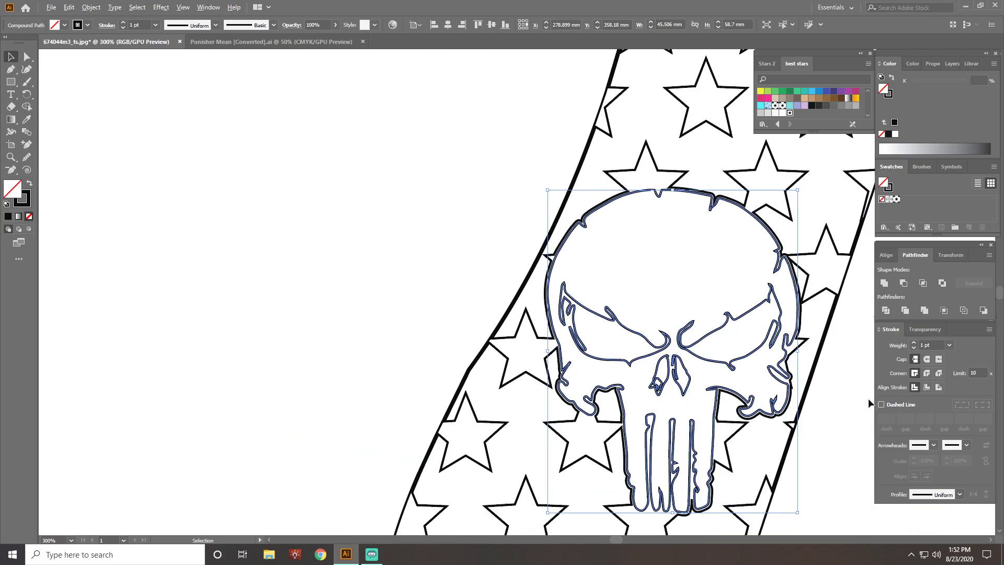
pyautogui.scroll(-3, 758, 401)
pyautogui.press('a')
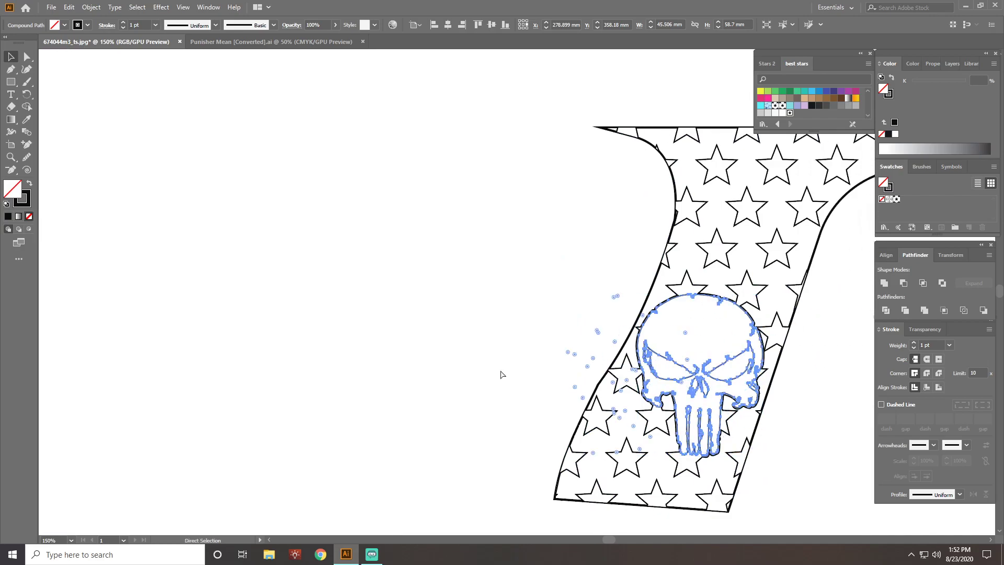
pyautogui.scroll(1, 501, 371)
pyautogui.scroll(-3, 685, 387)
pyautogui.press('v')
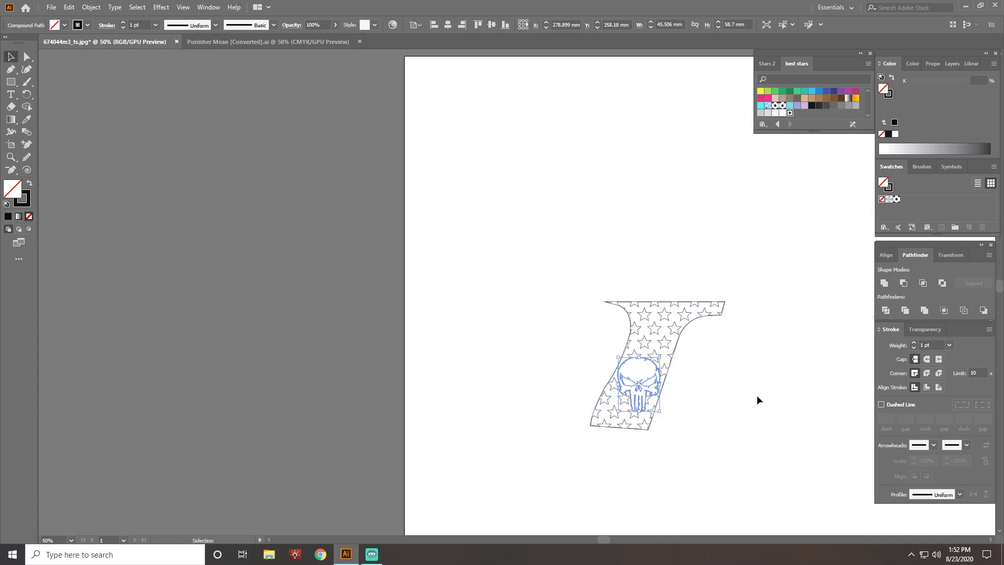
pyautogui.scroll(2, 723, 410)
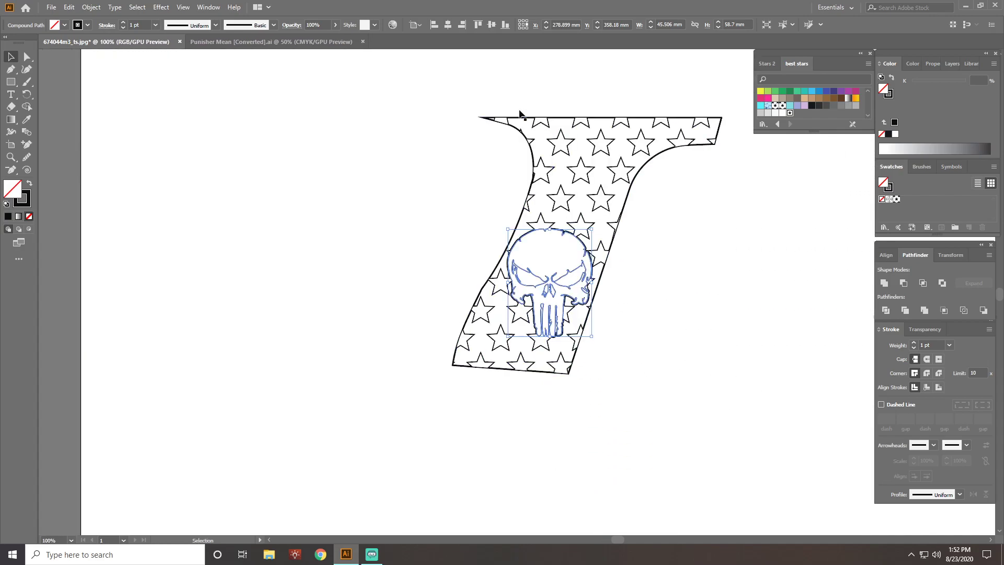
# Step: Combine the star grip and skull with Pathfinder Exclude, then switch to Outline view
pyautogui.moveTo(440, 96); pyautogui.dragTo(746, 409)
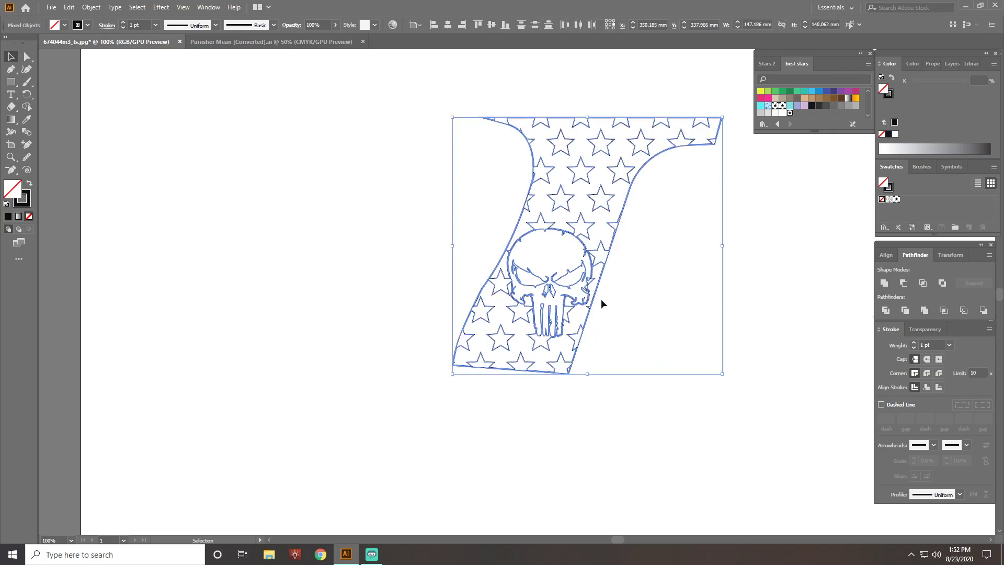
pyautogui.click(945, 285)
pyautogui.click(654, 294)
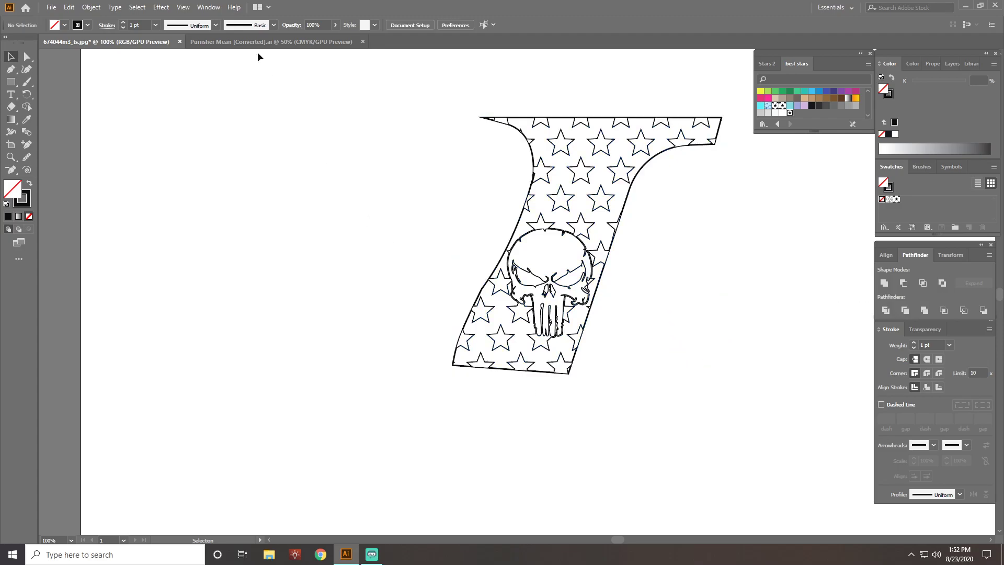
pyautogui.click(183, 6)
pyautogui.click(199, 19)
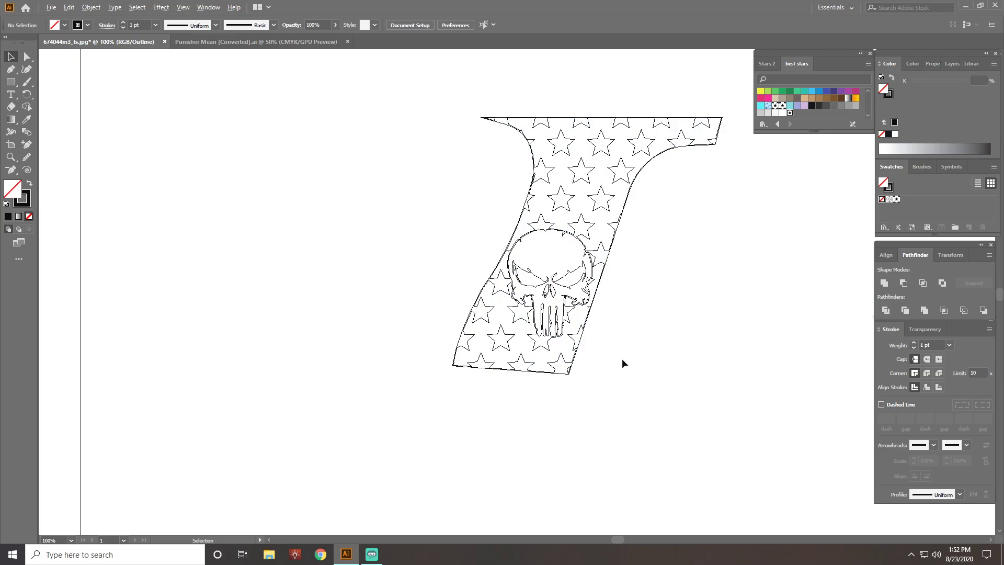
pyautogui.scroll(2, 624, 361)
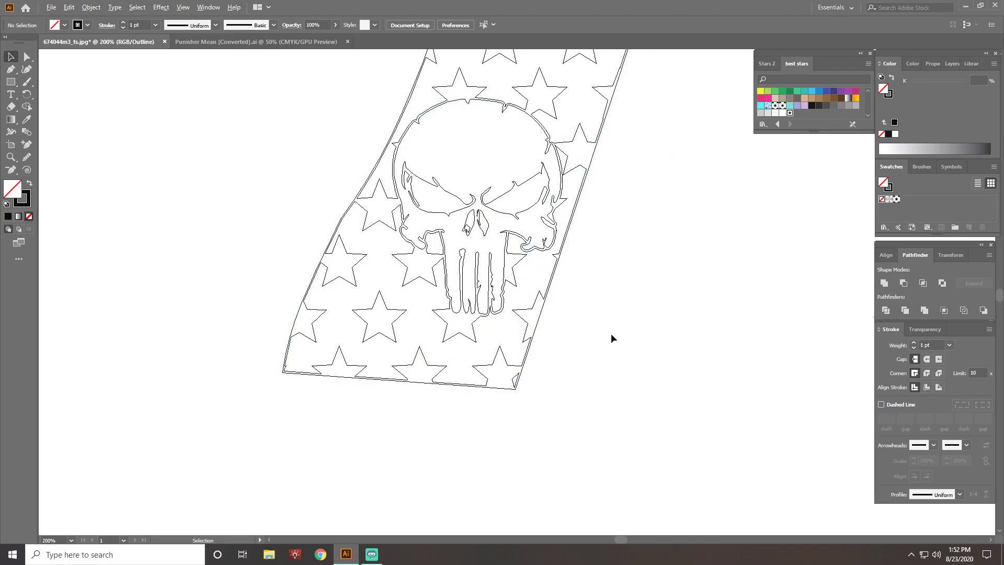
pyautogui.scroll(-3, 611, 333)
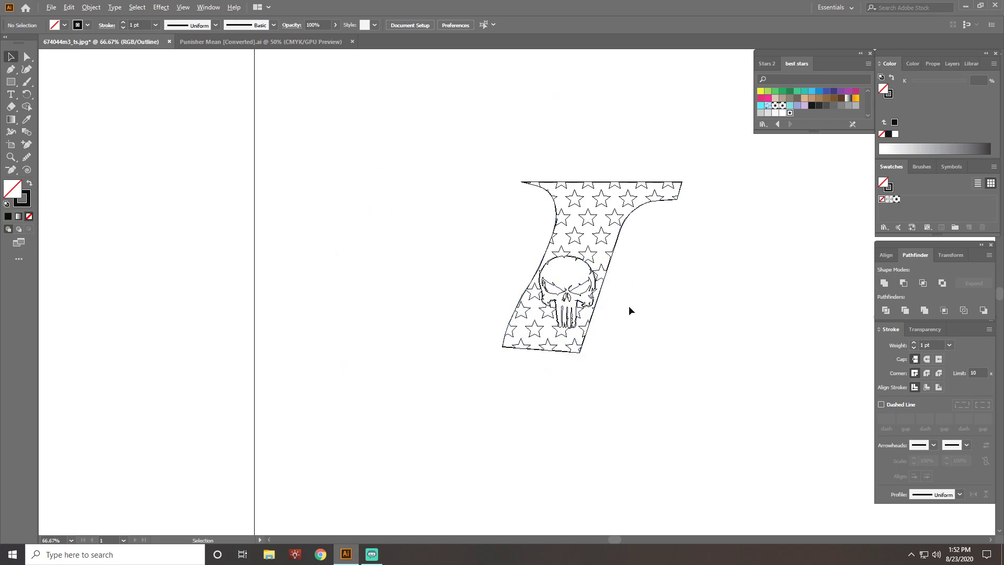
pyautogui.scroll(1, 675, 309)
pyautogui.scroll(-1, 674, 311)
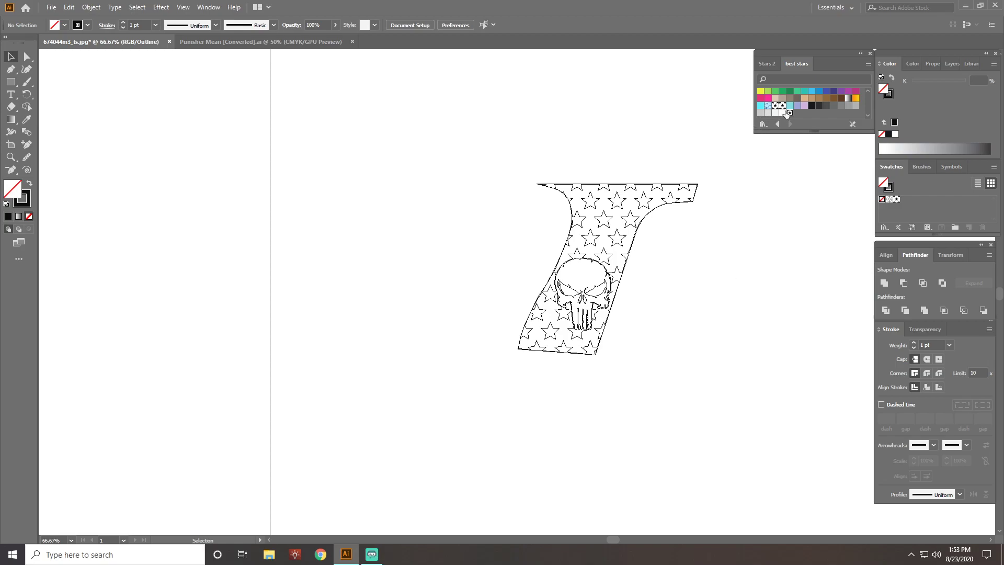
# Step: Drop two star pattern samples on the canvas, then delete them both
pyautogui.moveTo(790, 113); pyautogui.dragTo(752, 291)
pyautogui.click(791, 332)
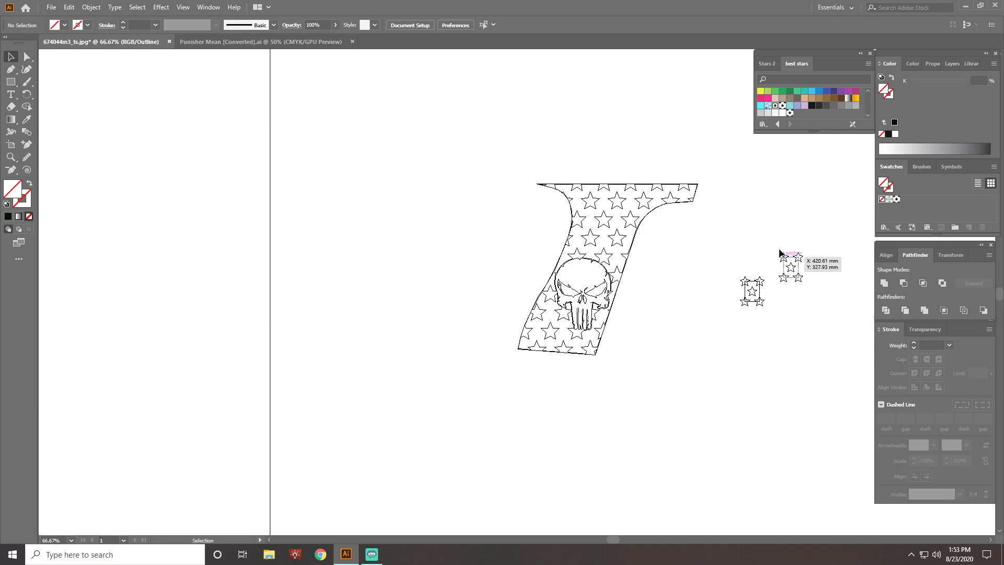
pyautogui.moveTo(732, 274); pyautogui.dragTo(830, 321)
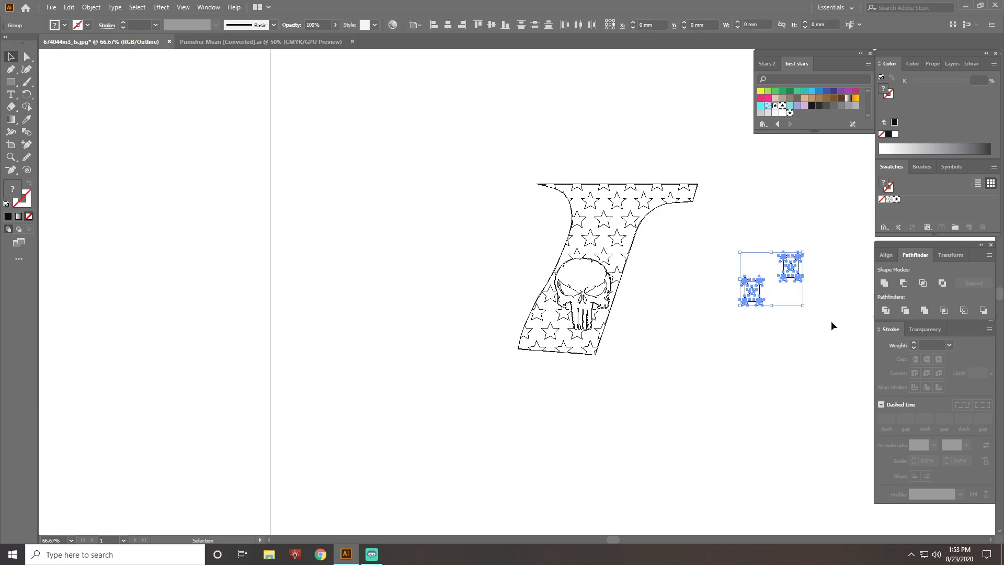
pyautogui.press('Delete')
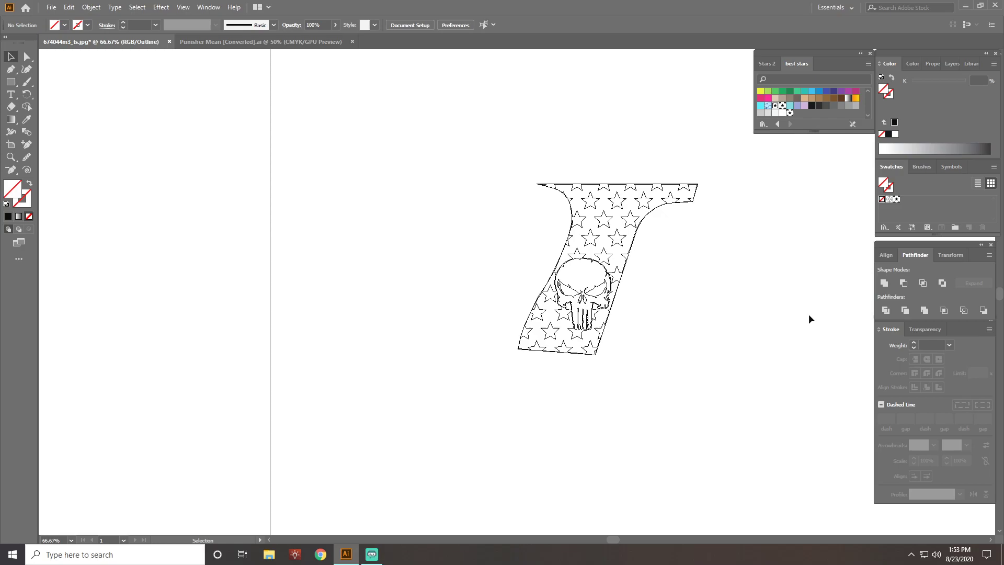
# Step: Return to GPU Preview and select the whole grip artwork
pyautogui.click(183, 7)
pyautogui.click(201, 20)
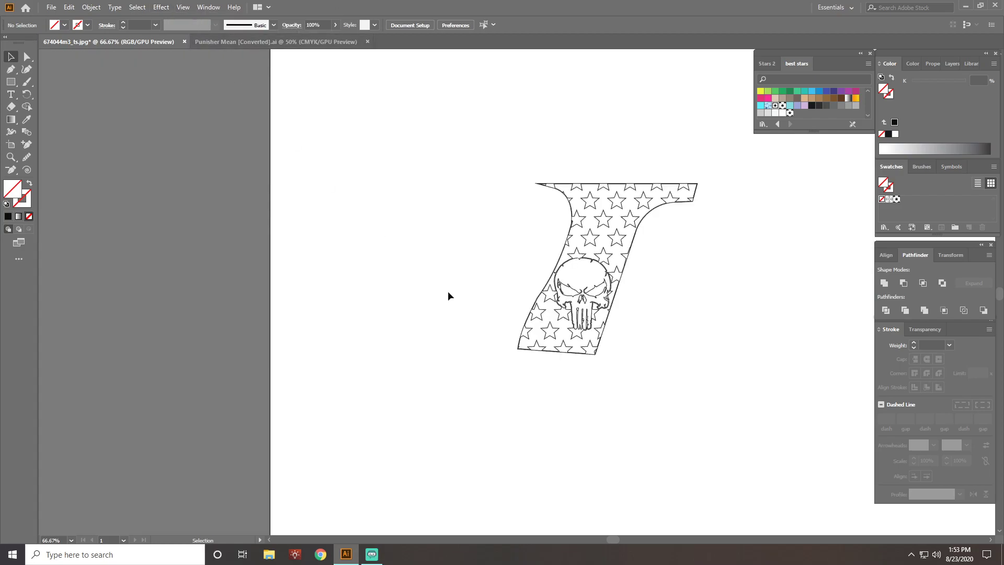
pyautogui.scroll(-1, 449, 284)
pyautogui.moveTo(497, 190); pyautogui.dragTo(715, 409)
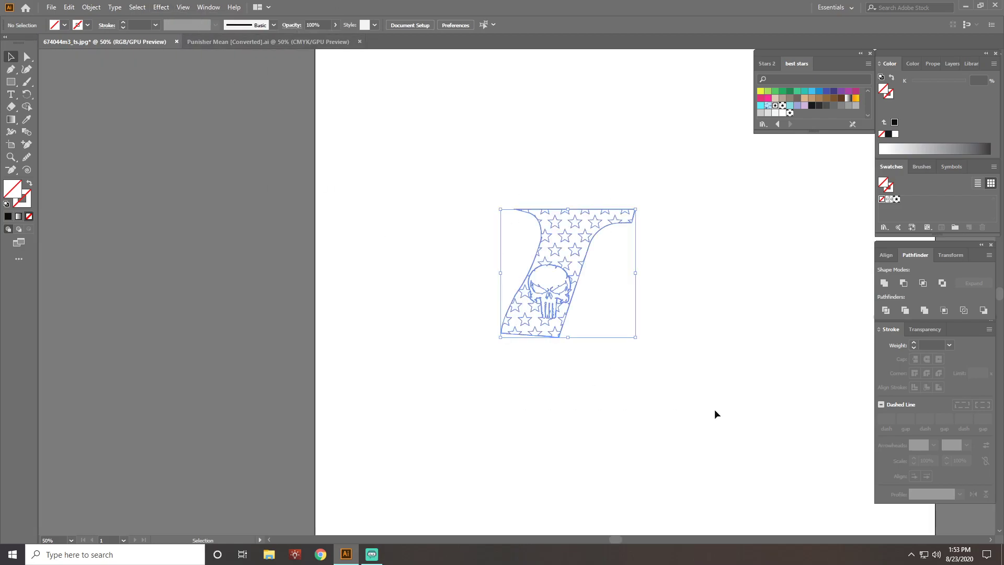
pyautogui.scroll(2, 604, 316)
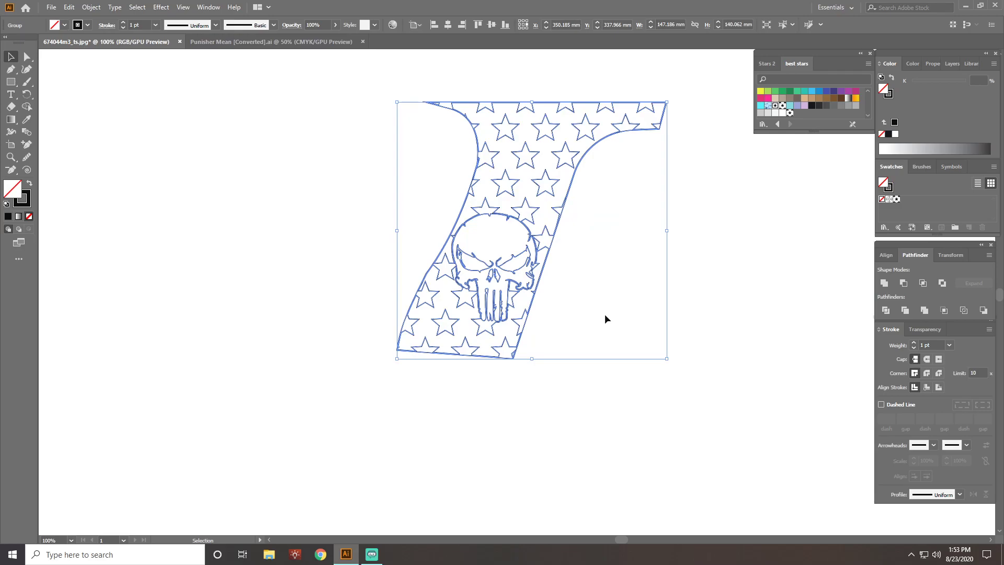